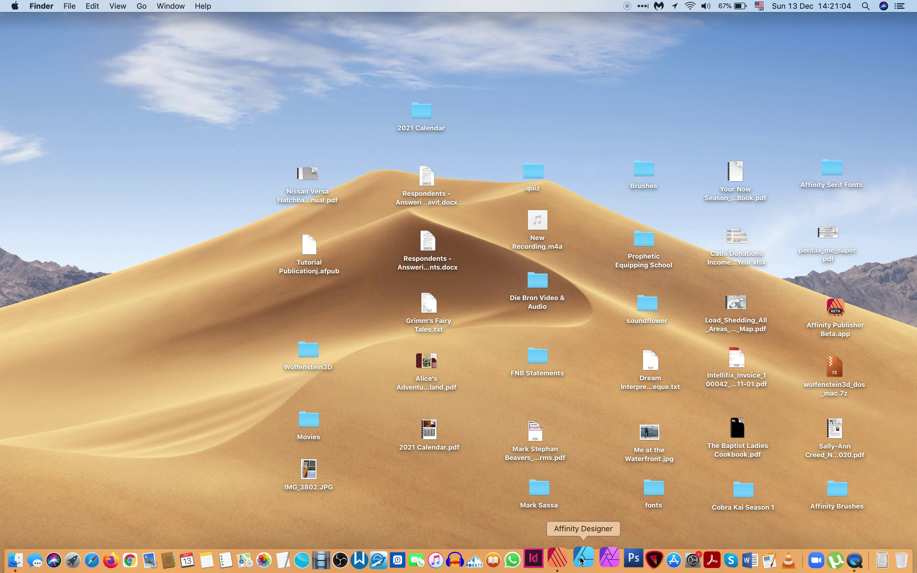
# Bring Affinity Publisher to the front and open its File menu
pyautogui.click(565, 560)
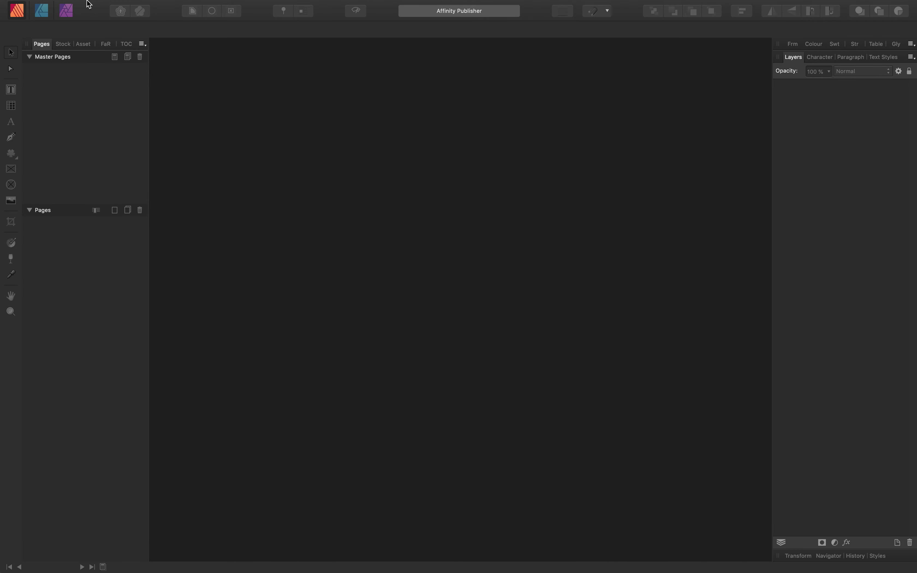
pyautogui.click(112, 6)
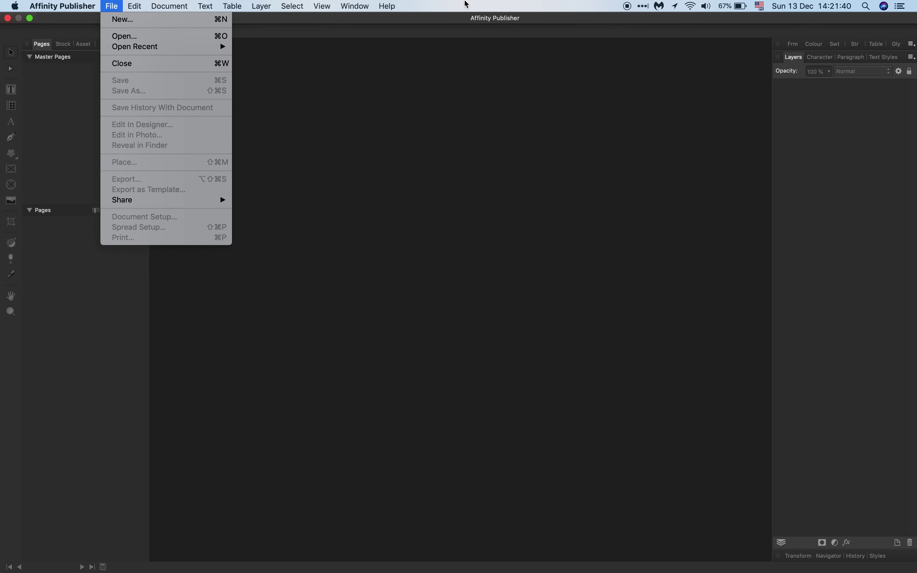
pyautogui.click(650, 44)
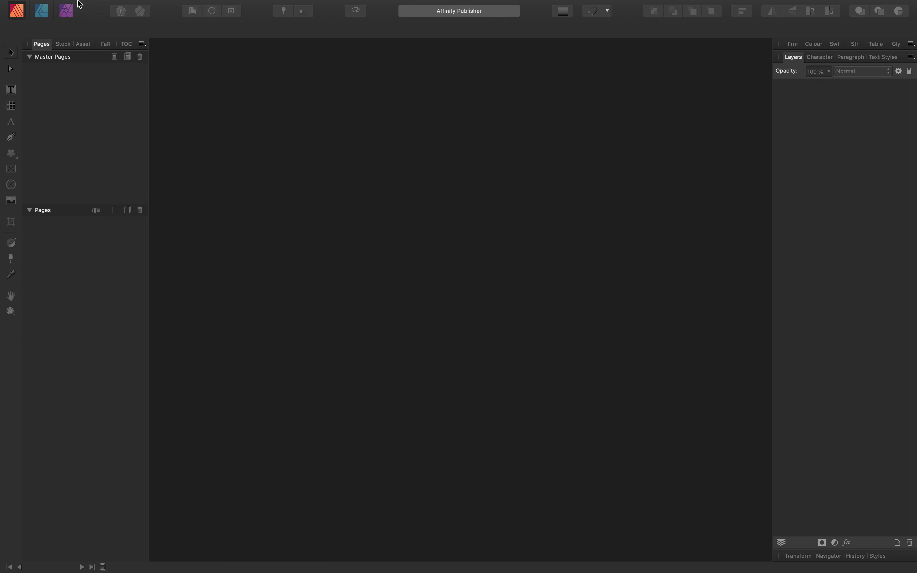
pyautogui.click(115, 9)
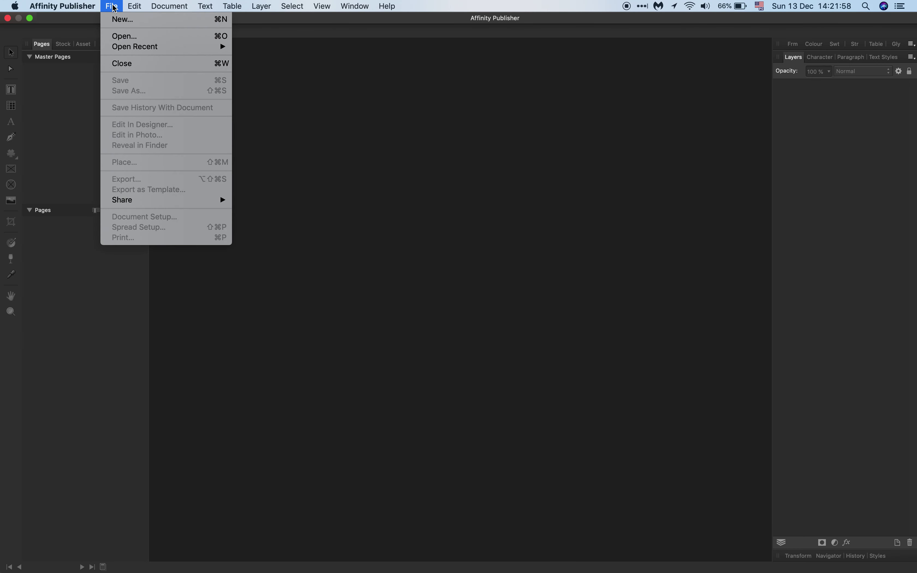
# Start a new A4 Press Ready document with facing pages turned off
pyautogui.click(122, 20)
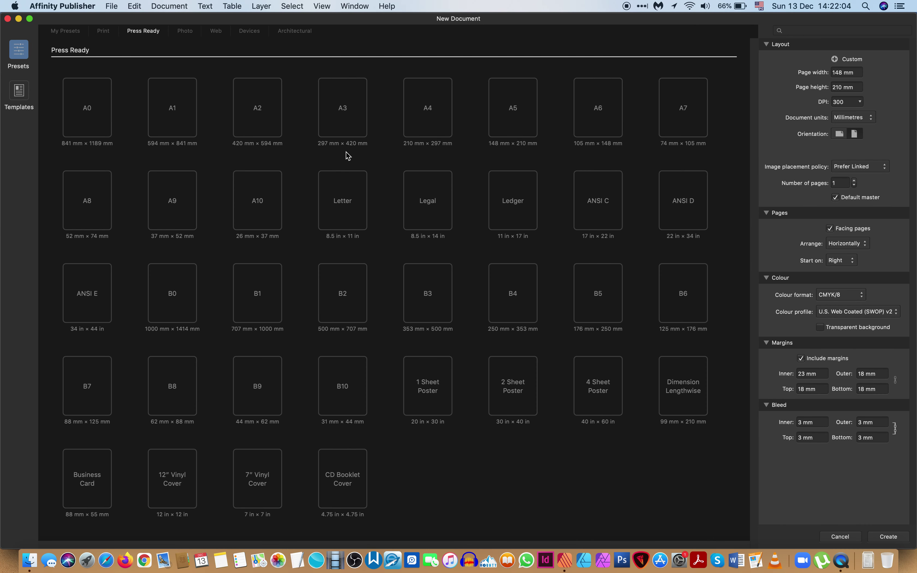
pyautogui.click(433, 121)
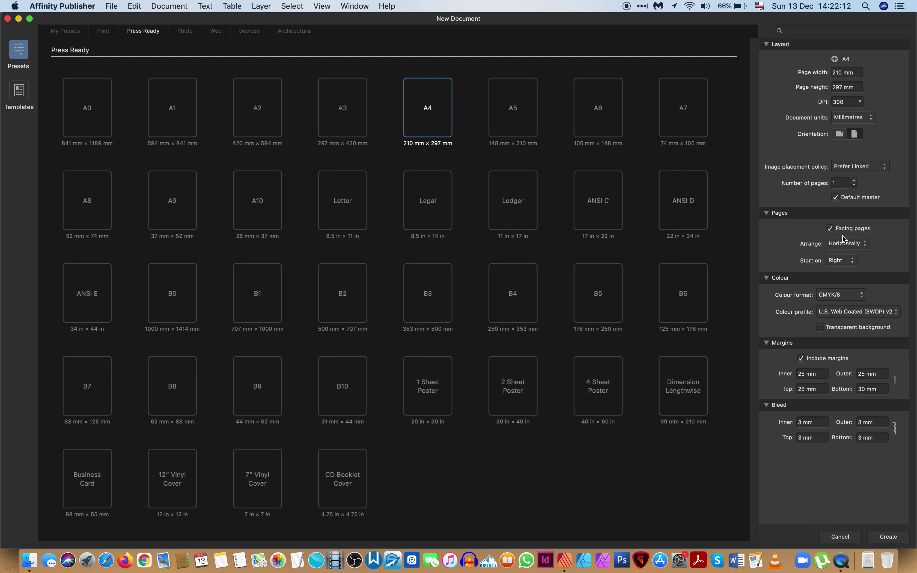
pyautogui.click(831, 229)
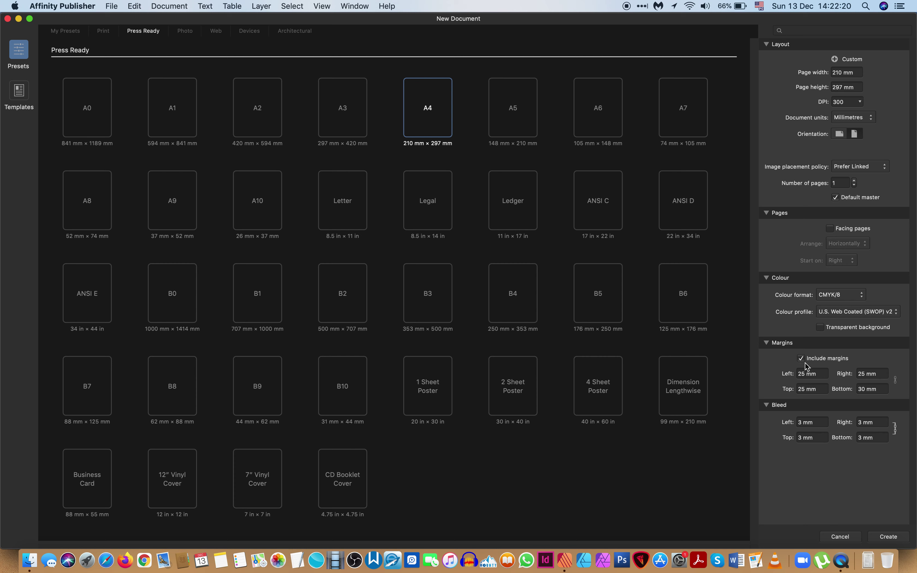
# Set all four page margins to 10 mm
pyautogui.click(806, 376)
pyautogui.click(805, 373)
pyautogui.click(805, 373)
pyautogui.moveTo(805, 374); pyautogui.dragTo(788, 372)
pyautogui.write('10')
pyautogui.click(894, 379)
# Change the top margin to 25 mm and create the document
pyautogui.click(804, 389)
pyautogui.click(804, 391)
pyautogui.moveTo(805, 390); pyautogui.dragTo(777, 392)
pyautogui.write('2')
pyautogui.click(895, 380)
pyautogui.press('Tab')
pyautogui.click(888, 537)
# Open the Master A master page for editing
pyautogui.click(563, 559)
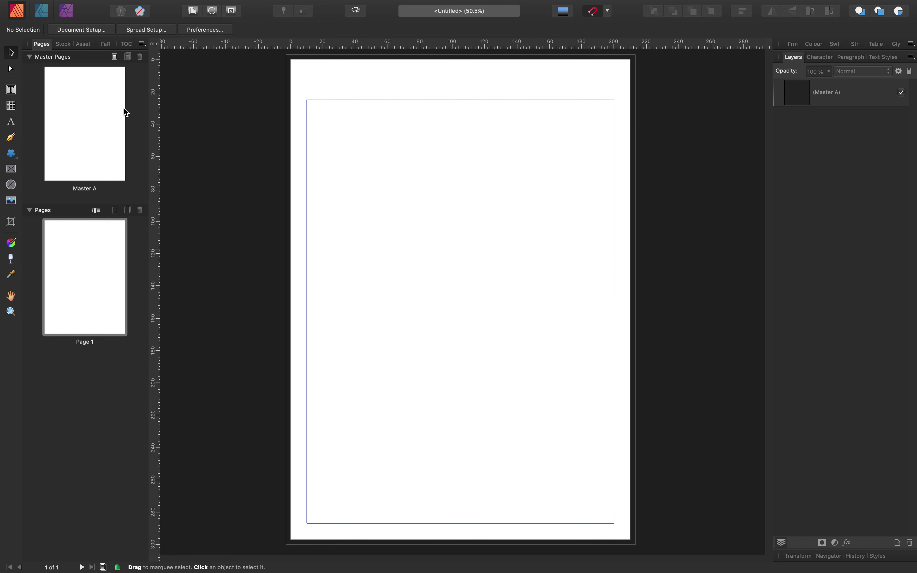
pyautogui.click(83, 128)
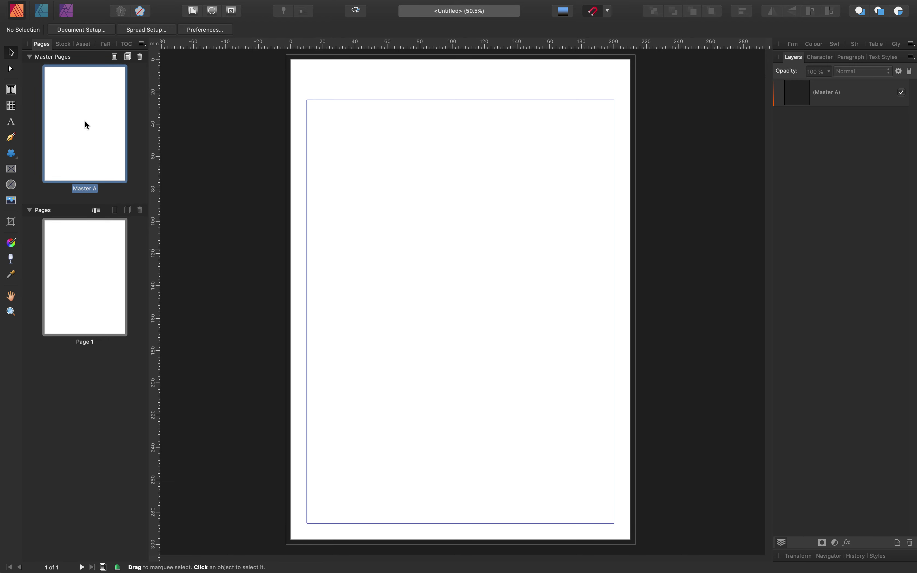
pyautogui.doubleClick(84, 120)
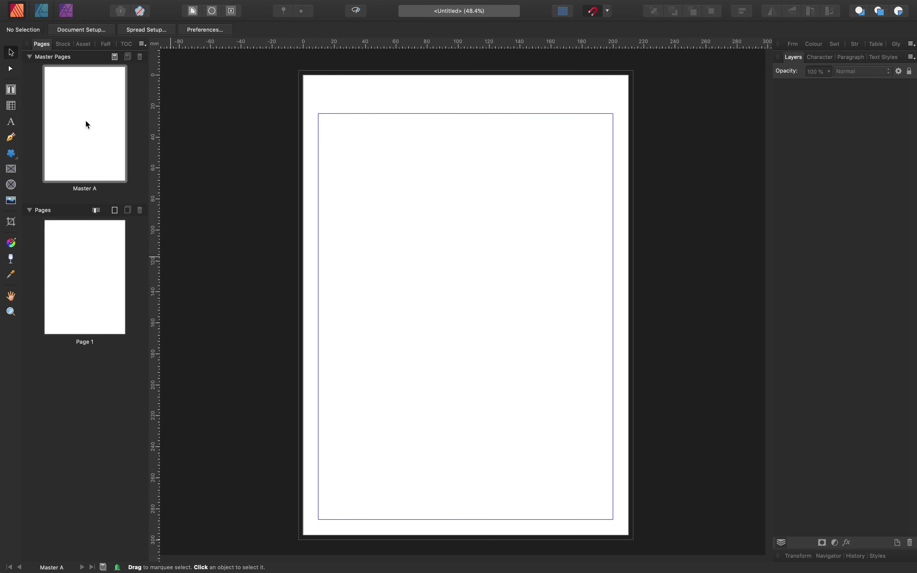
# Add two horizontal guides mid-page around 133 mm, then return to Page 1
pyautogui.moveTo(477, 49); pyautogui.dragTo(518, 281)
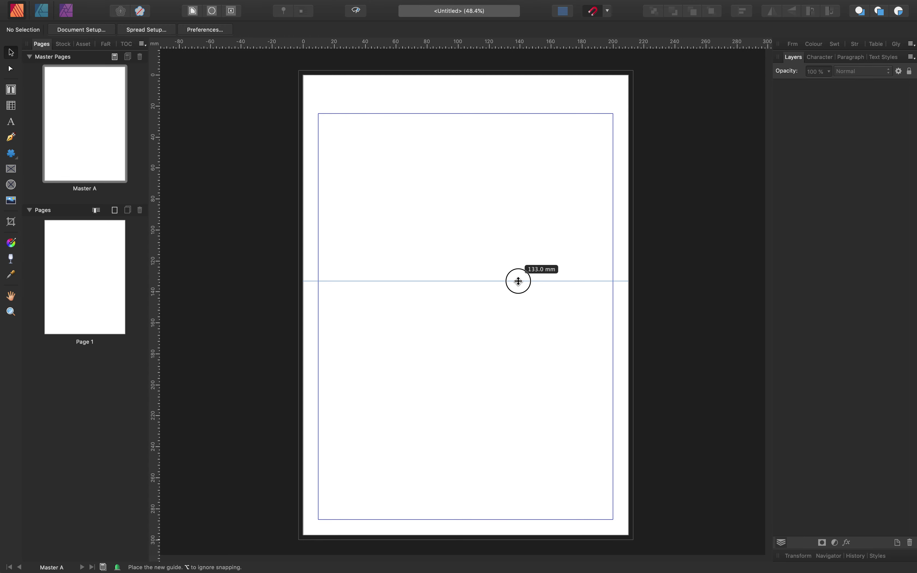
pyautogui.moveTo(518, 281); pyautogui.dragTo(518, 280)
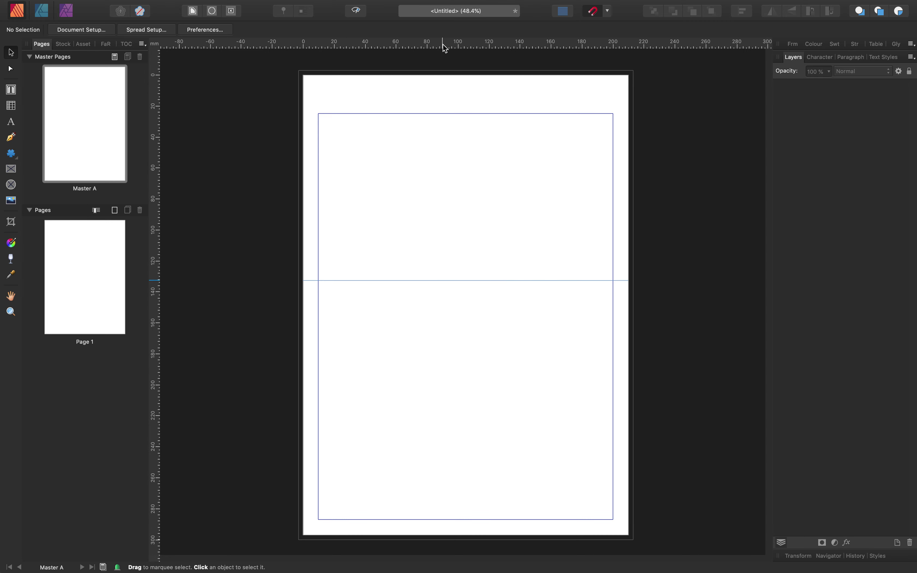
pyautogui.moveTo(442, 42); pyautogui.dragTo(485, 295)
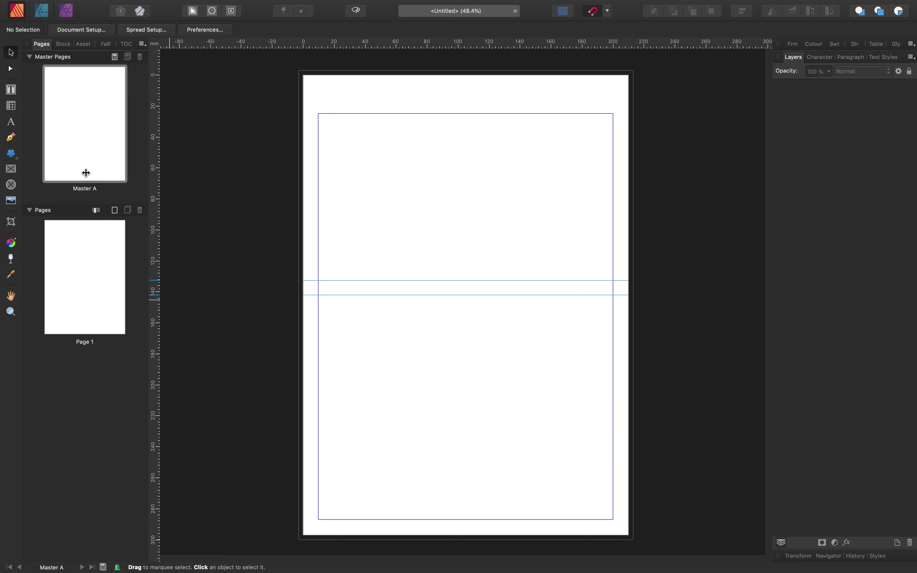
pyautogui.click(104, 269)
pyautogui.doubleClick(102, 266)
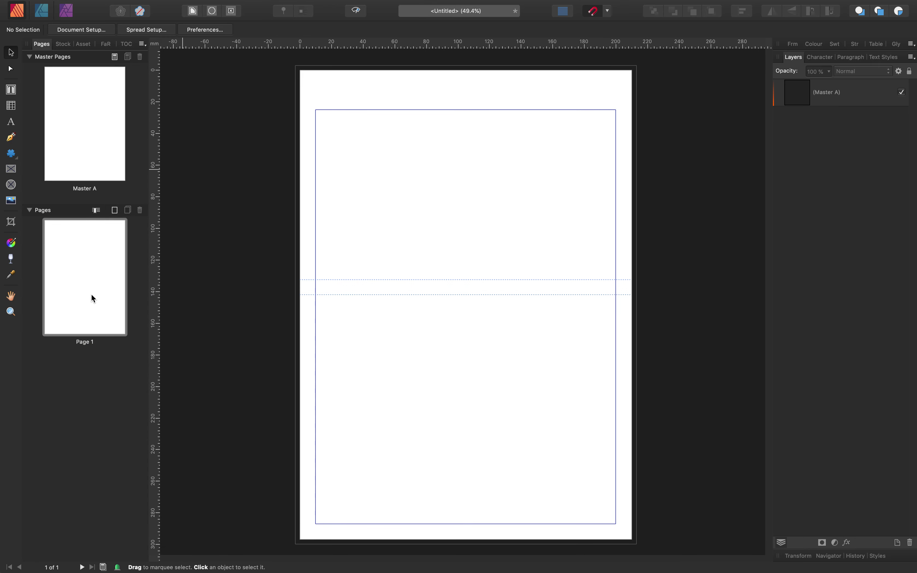
# Insert 11 Master A pages after page 1 and scroll through the 12 pages
pyautogui.click(115, 210)
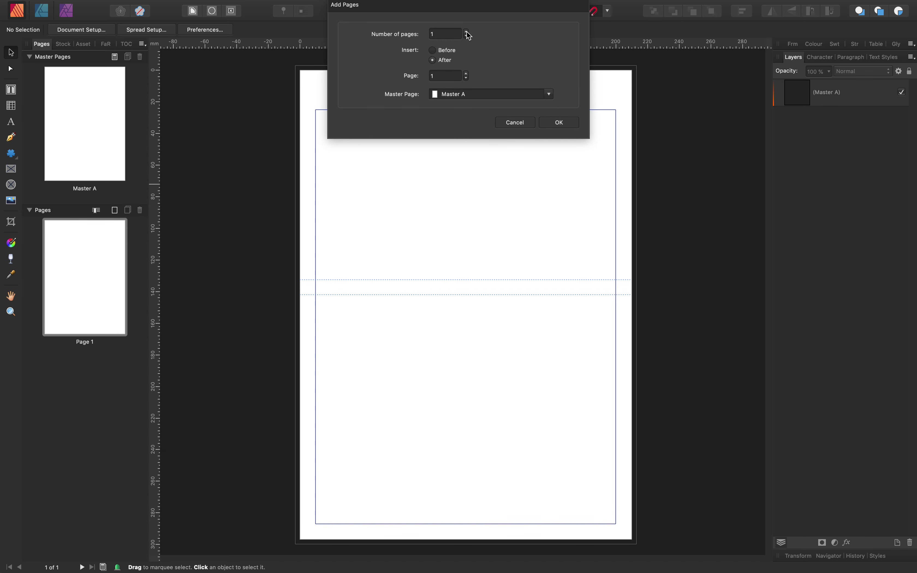
pyautogui.click(466, 32)
pyautogui.click(467, 32)
pyautogui.click(466, 32)
pyautogui.click(466, 32)
pyautogui.click(467, 32)
pyautogui.click(467, 31)
pyautogui.click(466, 32)
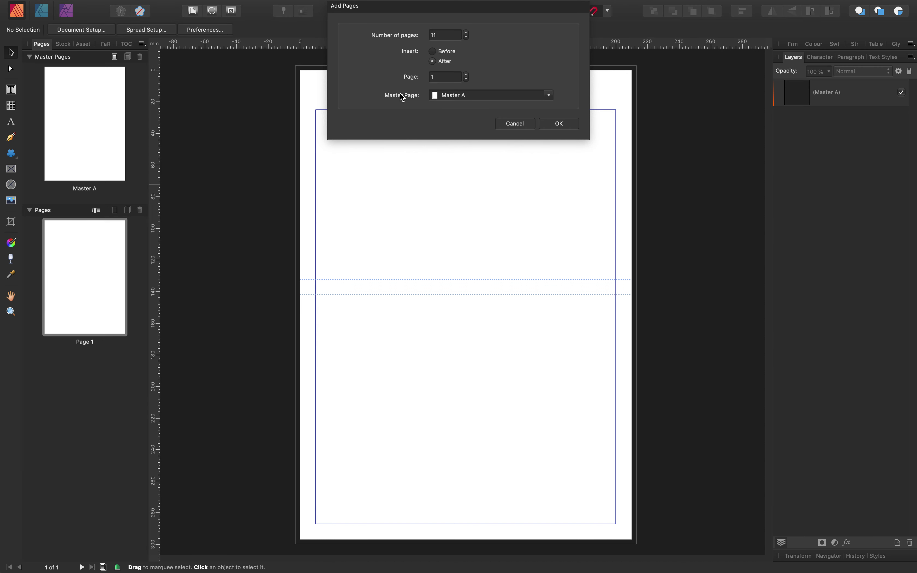
pyautogui.click(561, 123)
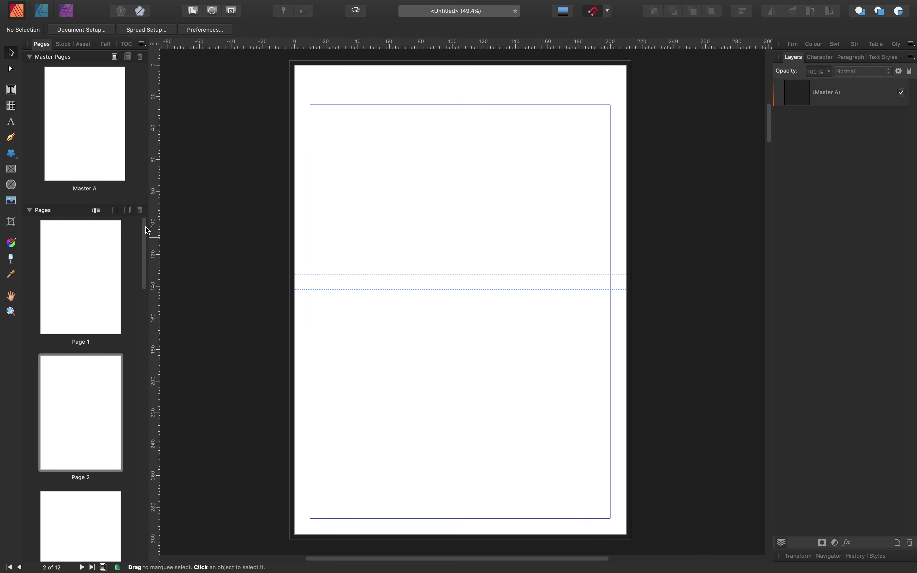
pyautogui.moveTo(147, 230); pyautogui.dragTo(174, 522)
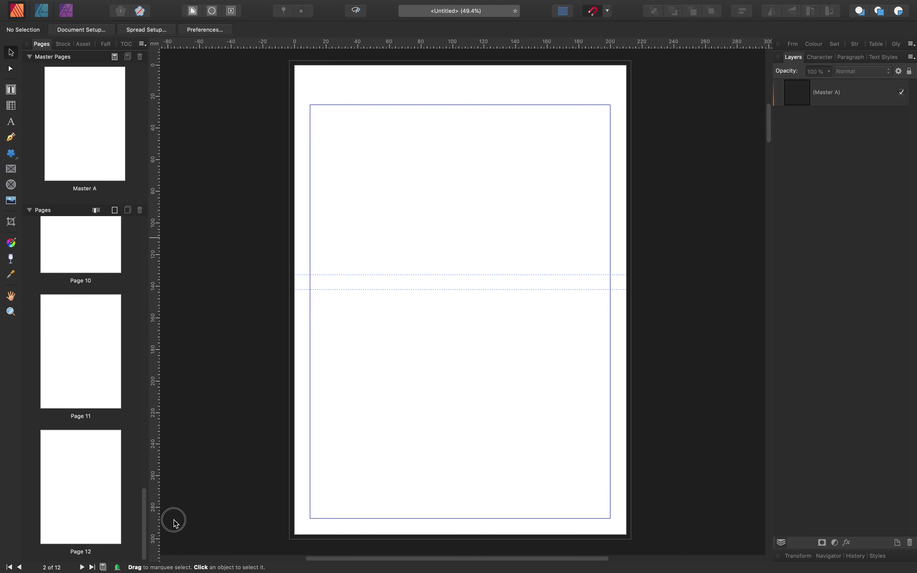
pyautogui.moveTo(170, 390); pyautogui.dragTo(164, 200)
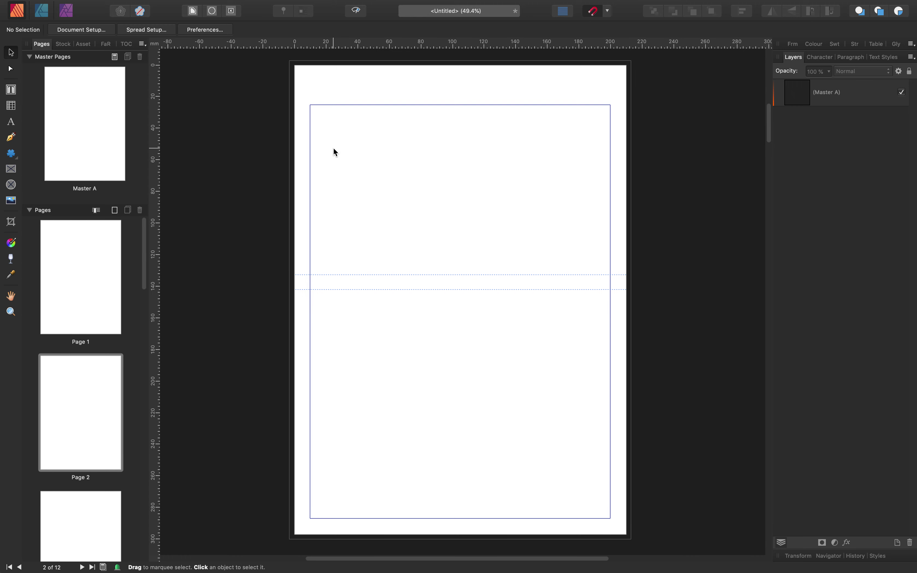
# Save the document as '2021 Calendar' in the Desktop's 2021 Calendar folder
pyautogui.click(112, 6)
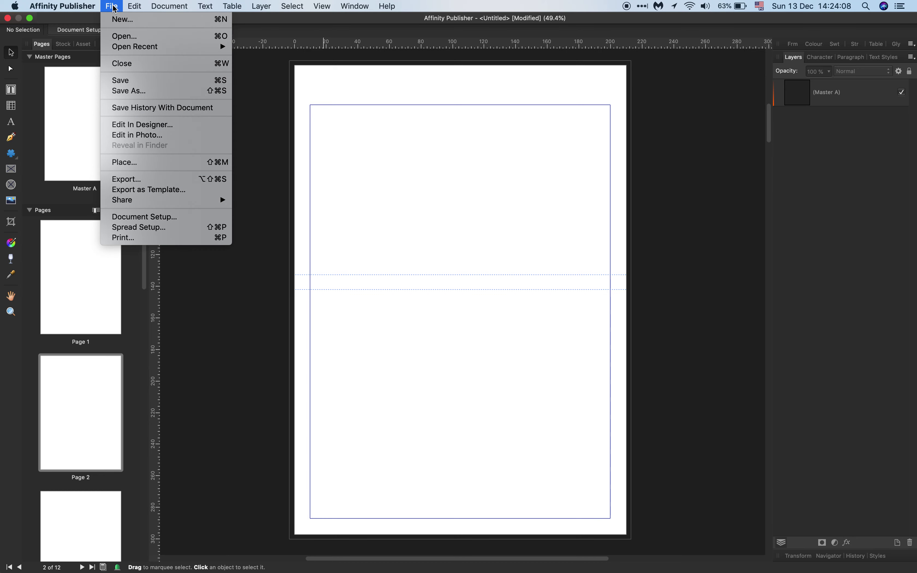
pyautogui.click(138, 91)
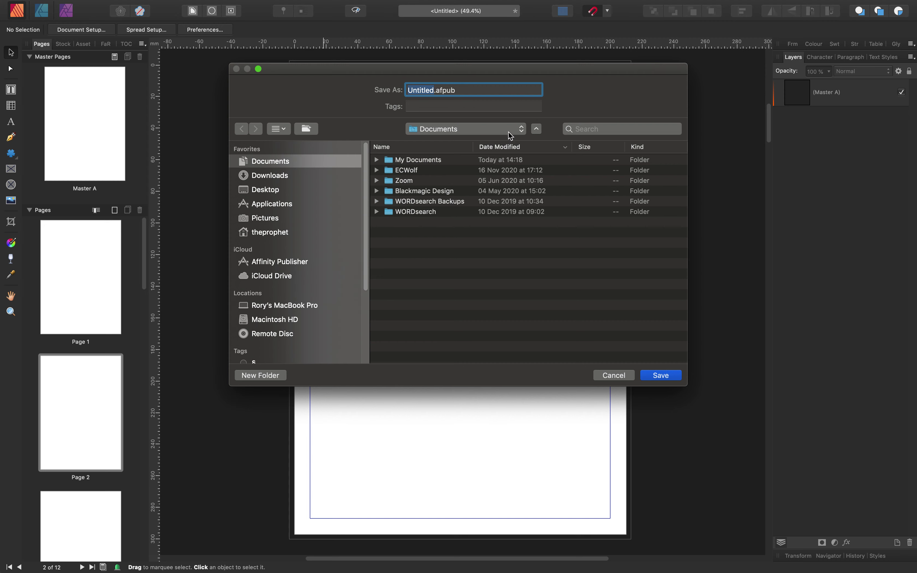
pyautogui.click(270, 191)
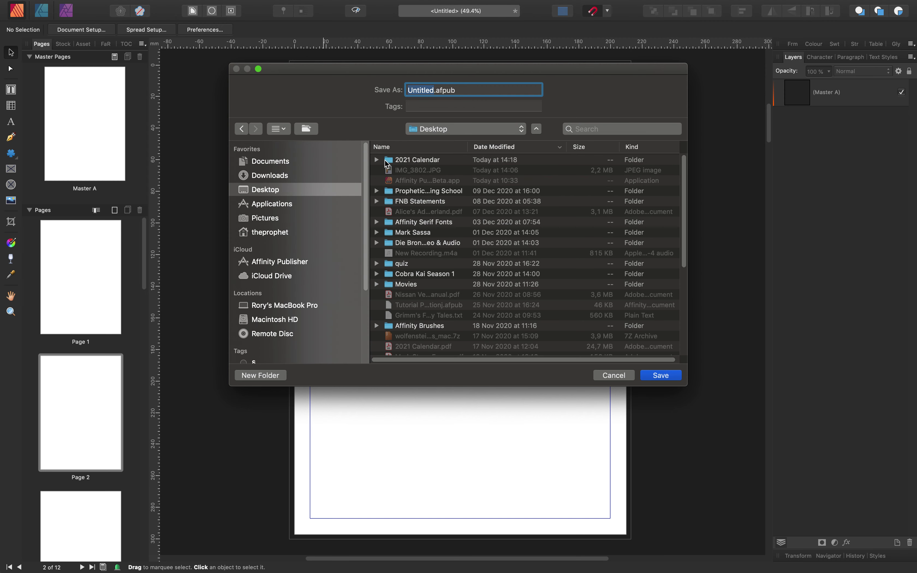
pyautogui.doubleClick(399, 160)
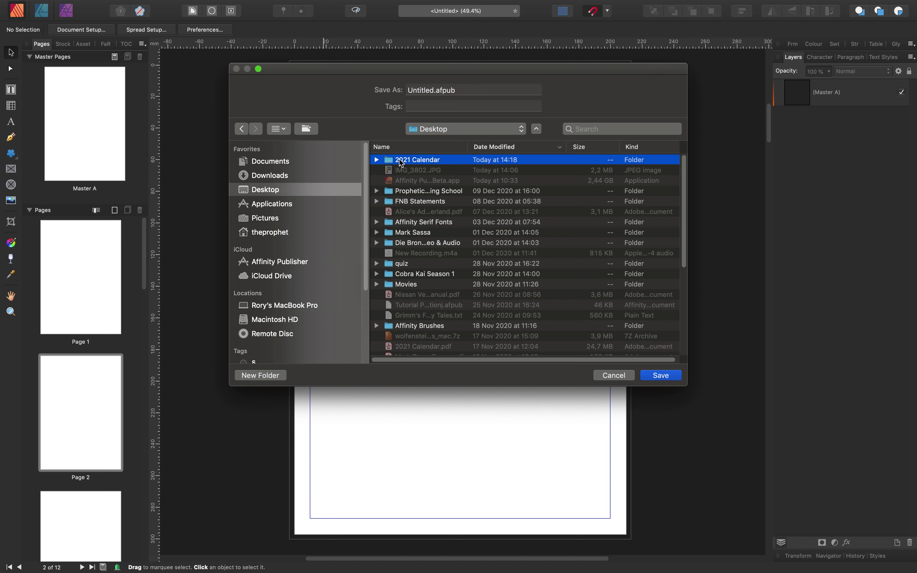
pyautogui.click(436, 90)
pyautogui.doubleClick(435, 89)
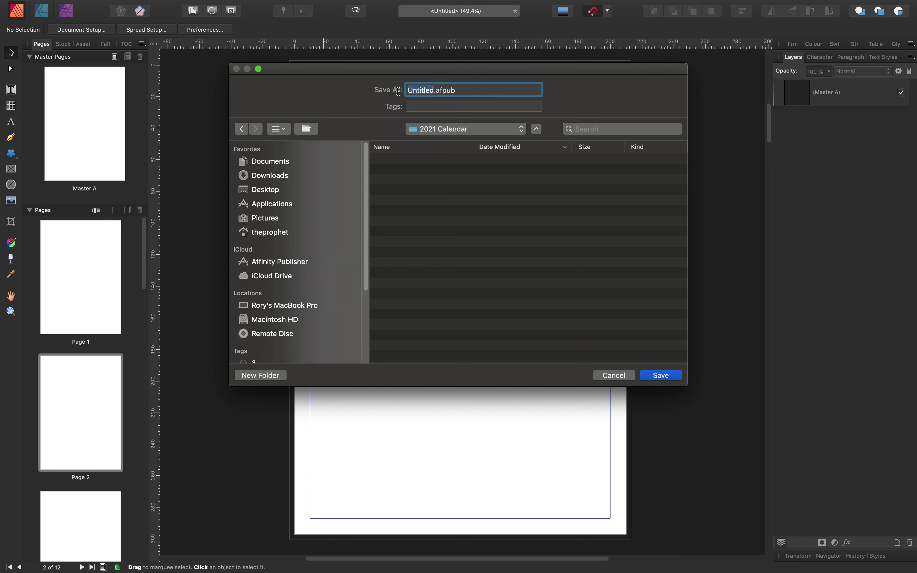
pyautogui.write('2021 Calendar')
pyautogui.click(661, 375)
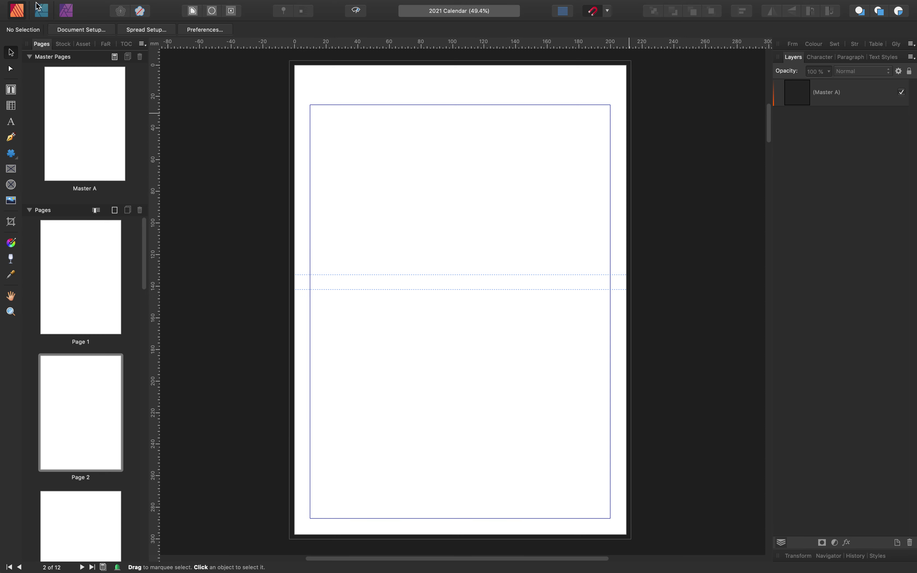
pyautogui.click(30, 18)
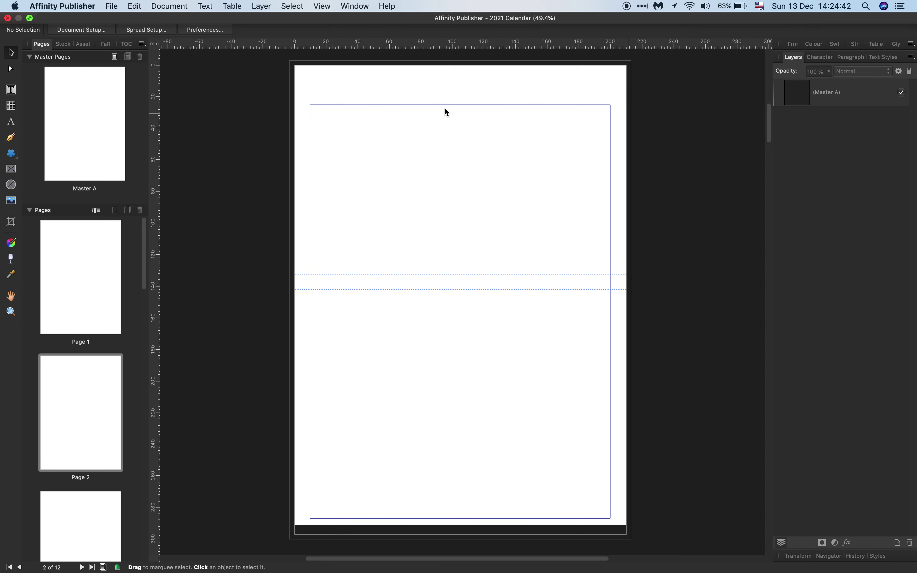
# Minimize Affinity Publisher, close the Finder Recents window, and launch Calendar
pyautogui.click(30, 18)
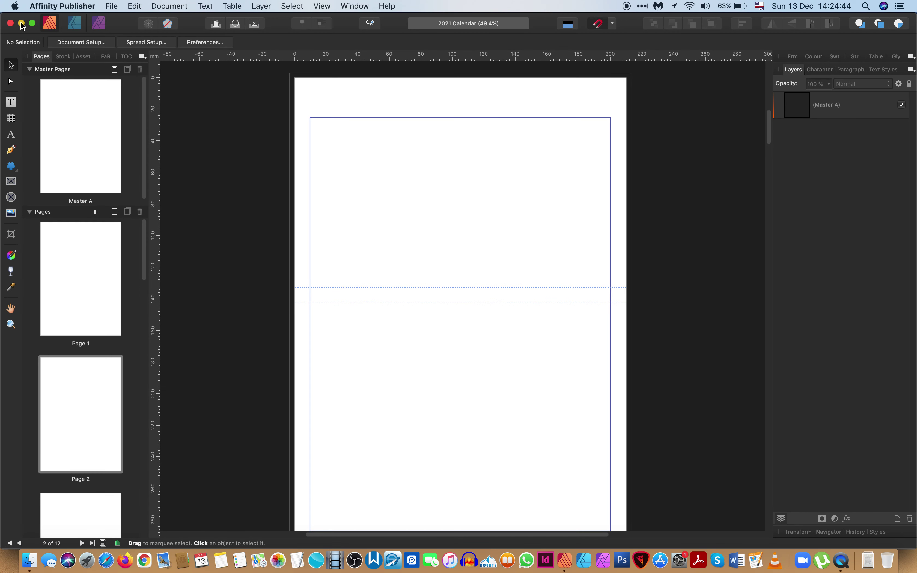
pyautogui.click(21, 23)
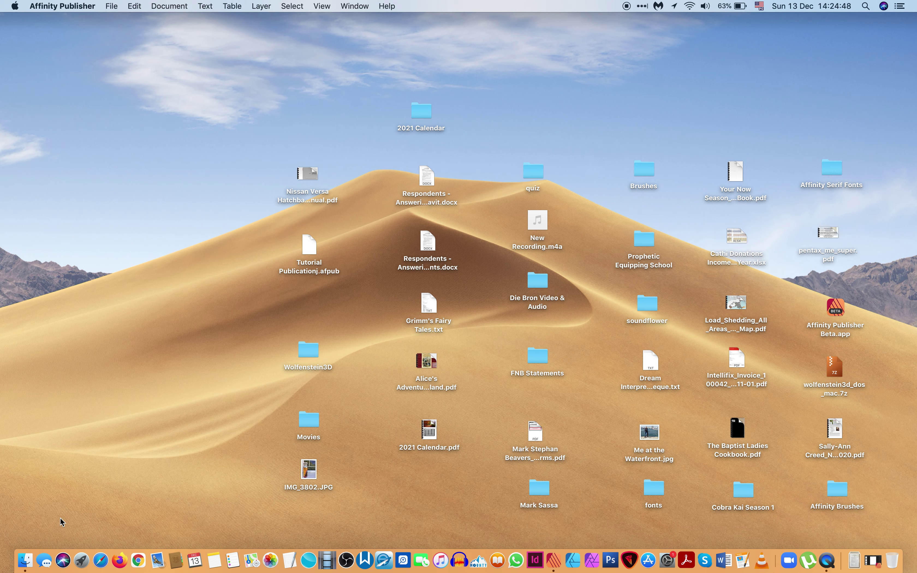
pyautogui.click(26, 555)
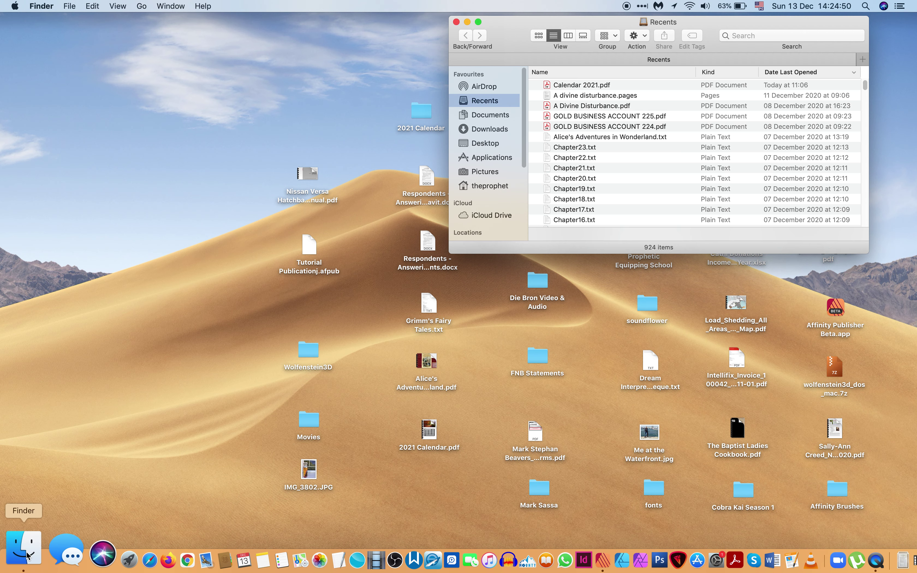
pyautogui.click(456, 22)
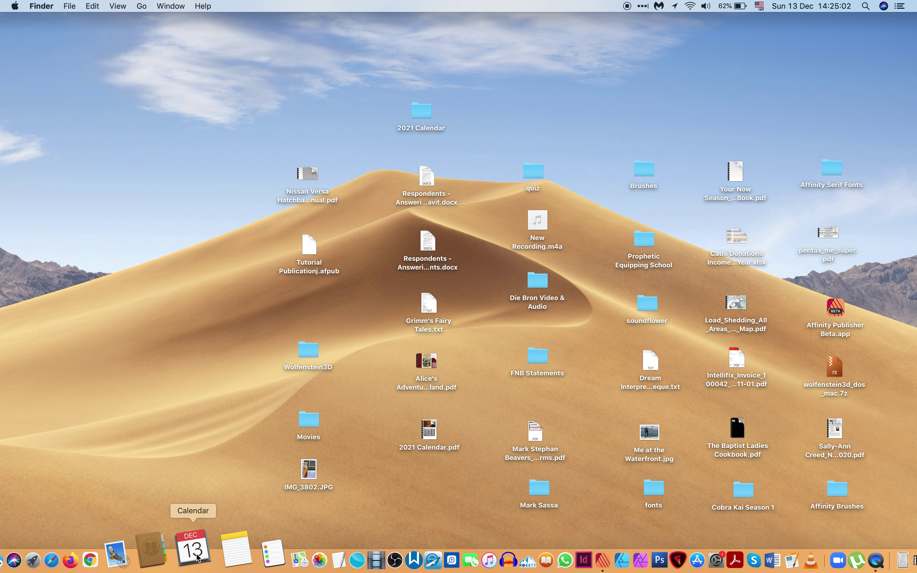
pyautogui.click(198, 548)
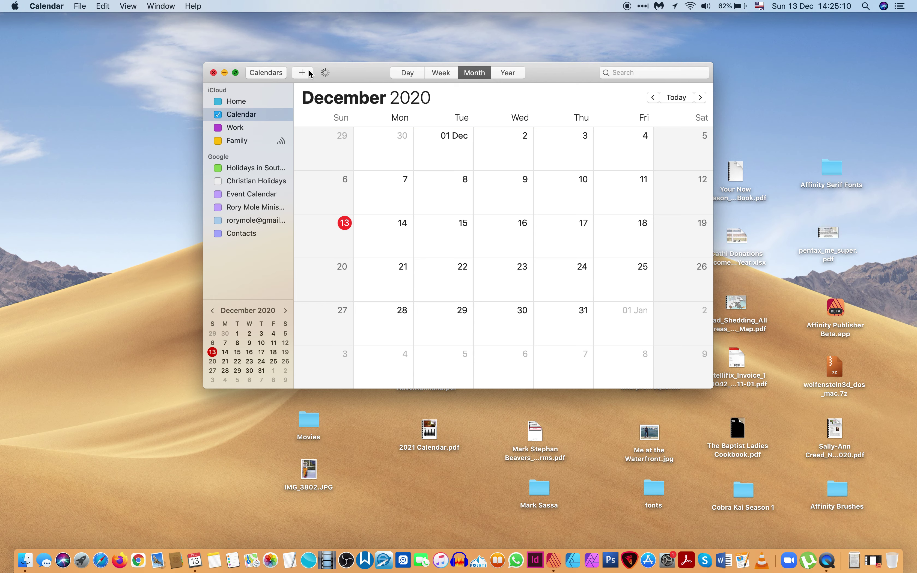
pyautogui.click(235, 73)
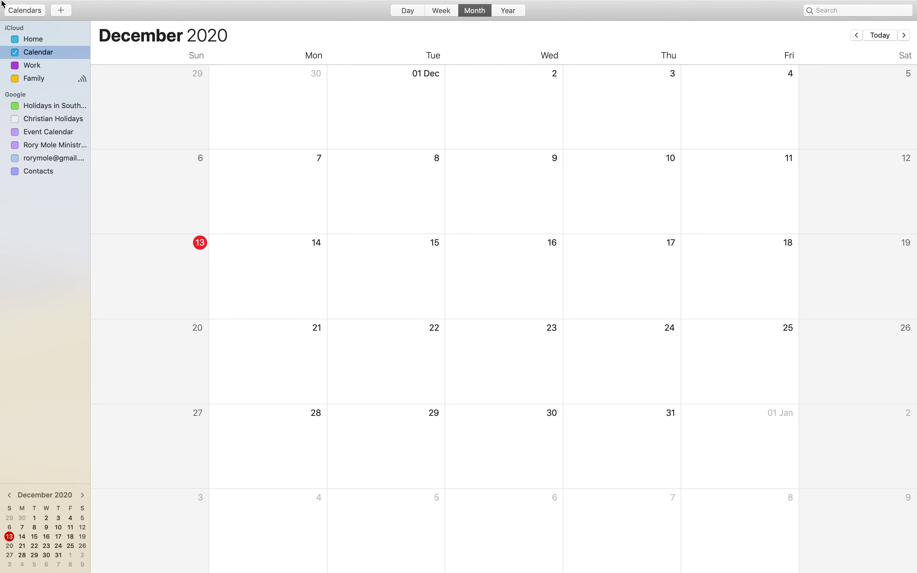
# Open Calendar's Print dialog for the December 2020 month view
pyautogui.click(82, 7)
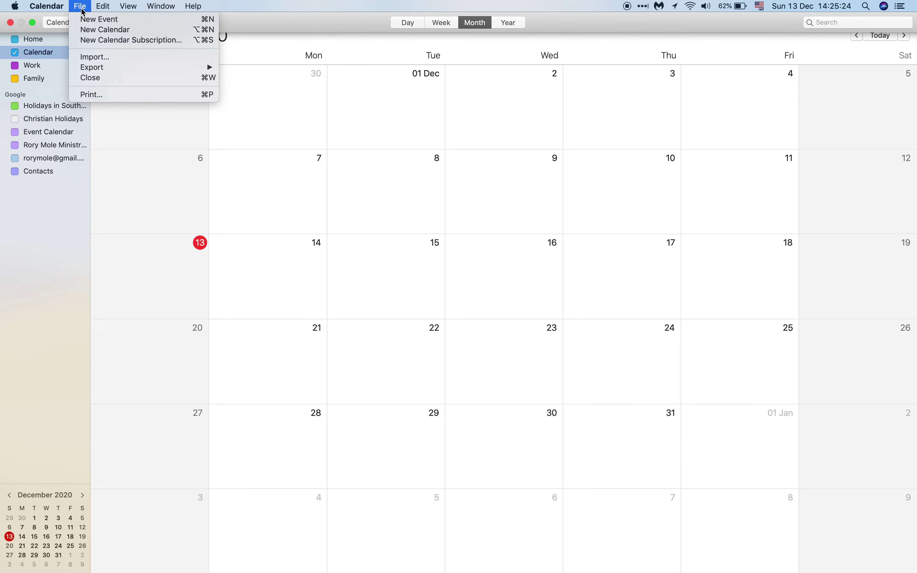
pyautogui.click(94, 94)
# Set the print range to January 2021 through December 2021
pyautogui.click(93, 96)
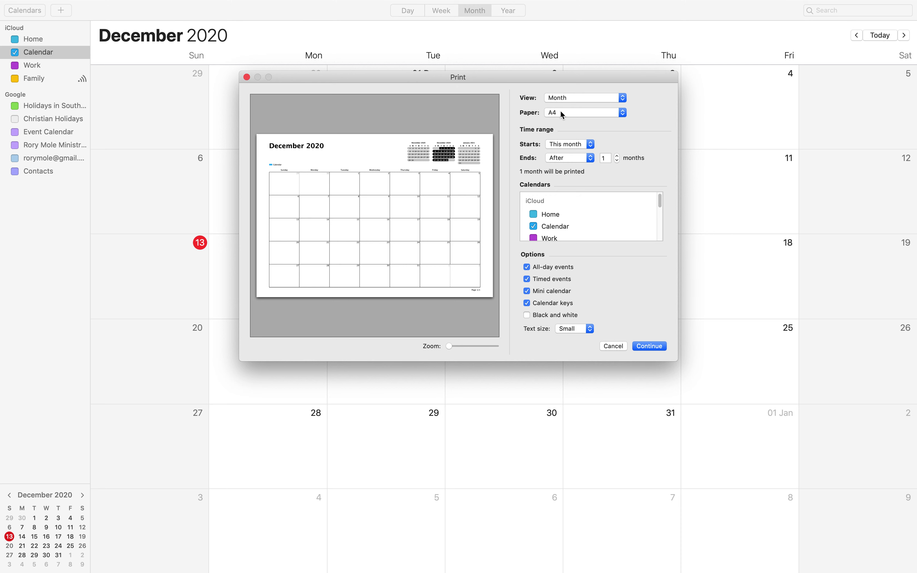
pyautogui.click(594, 148)
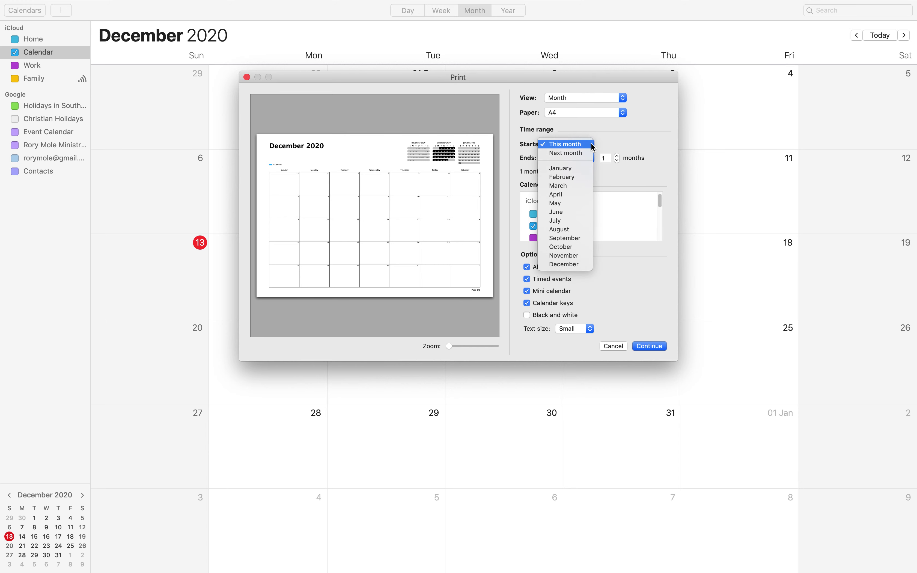
pyautogui.click(565, 168)
pyautogui.click(625, 142)
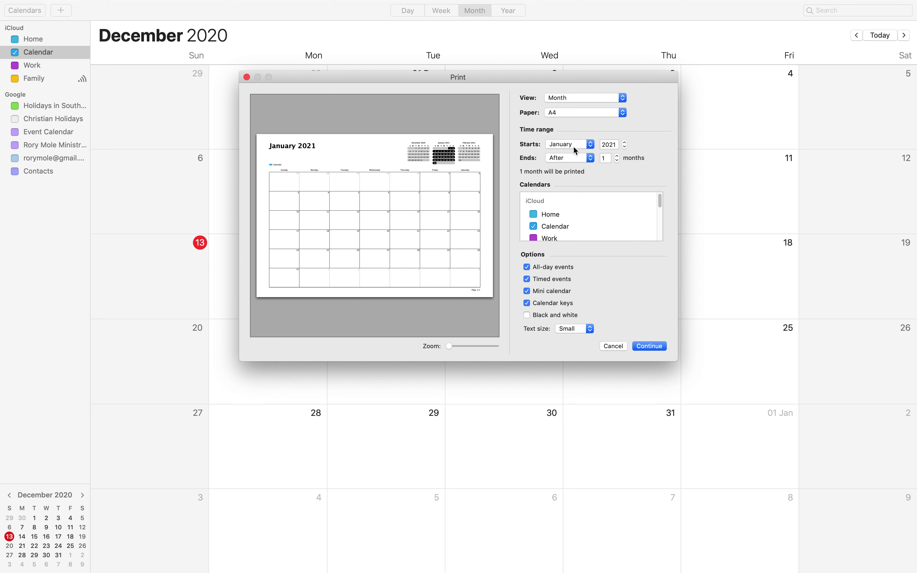
pyautogui.click(585, 159)
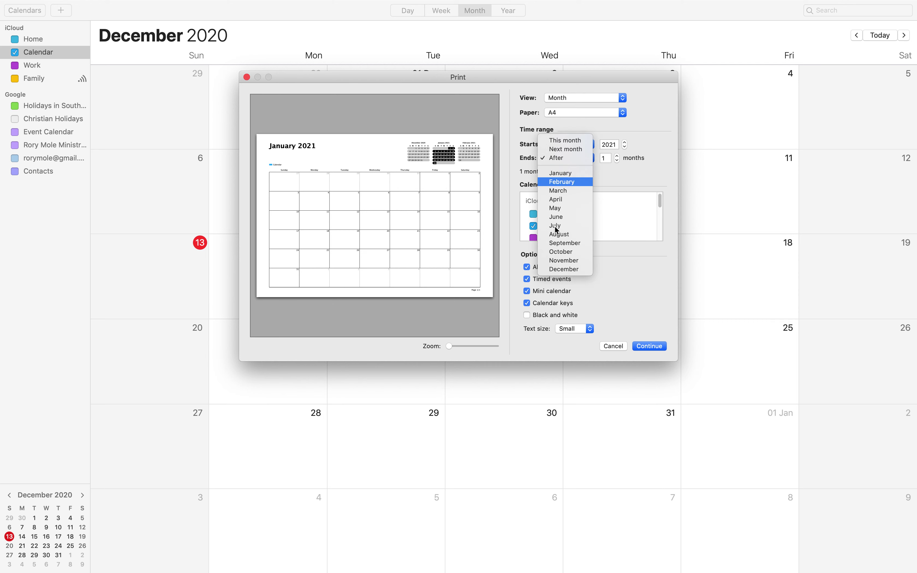
pyautogui.click(564, 269)
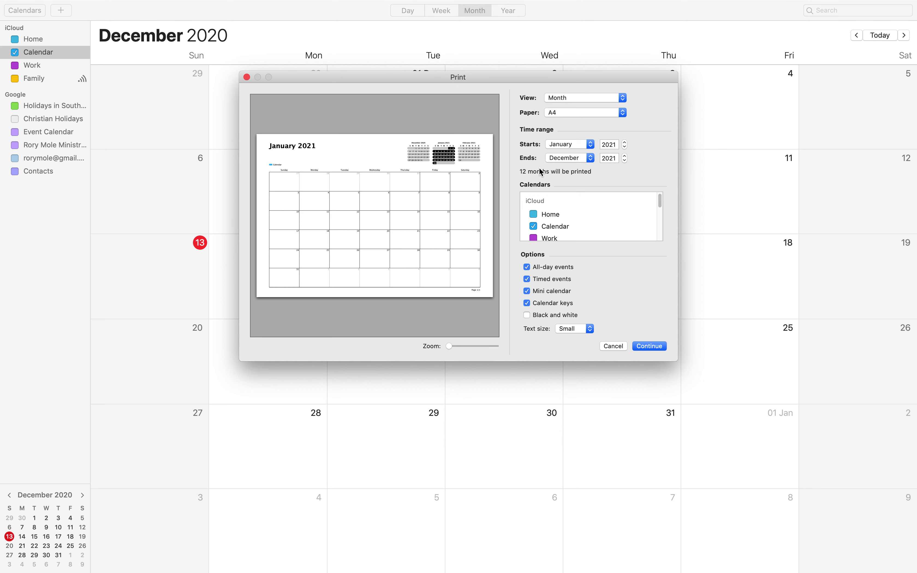
# Turn off all-day events, timed events, mini calendars and key; keep text size Medium
pyautogui.click(526, 268)
pyautogui.click(527, 280)
pyautogui.click(527, 291)
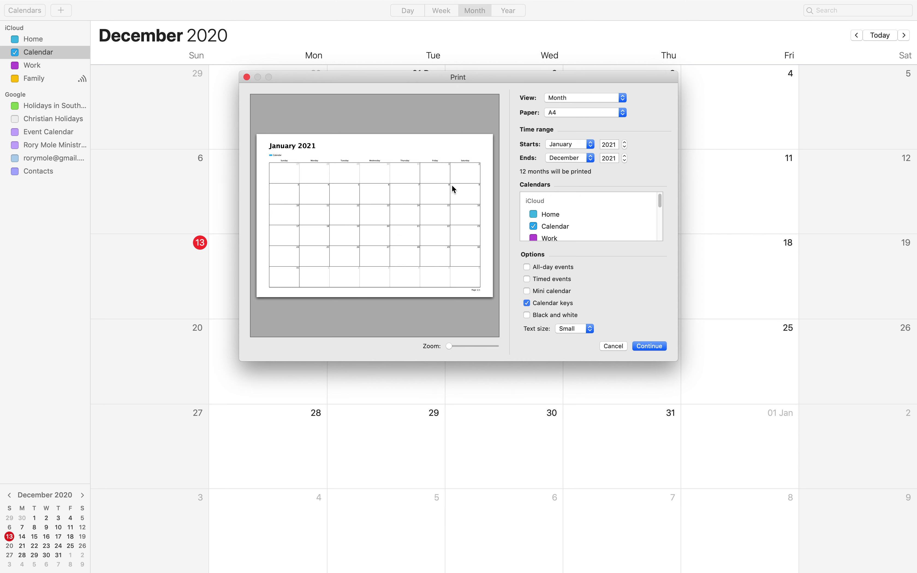
pyautogui.click(527, 303)
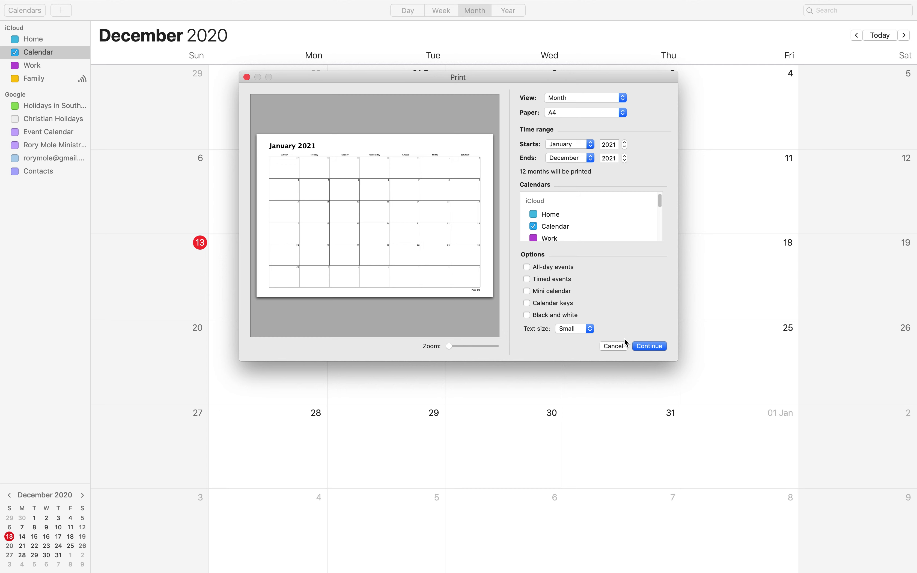
pyautogui.click(592, 328)
pyautogui.click(583, 320)
pyautogui.click(590, 329)
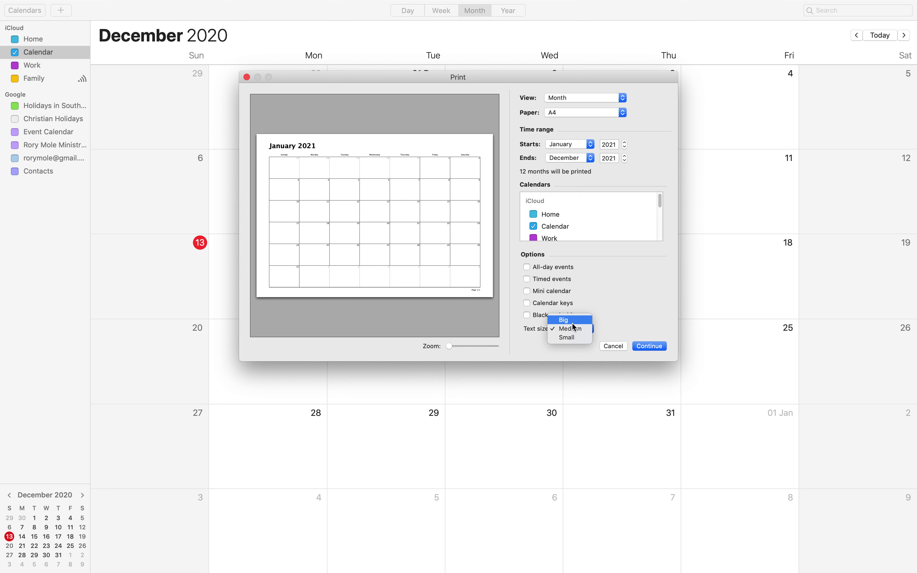
pyautogui.click(579, 330)
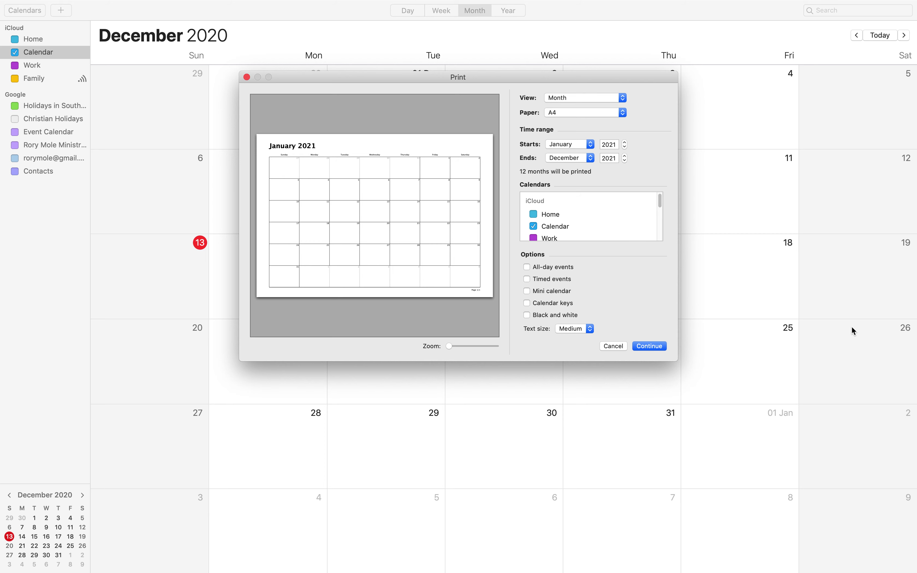
# Continue past the print options and choose Save as PDF
pyautogui.click(652, 345)
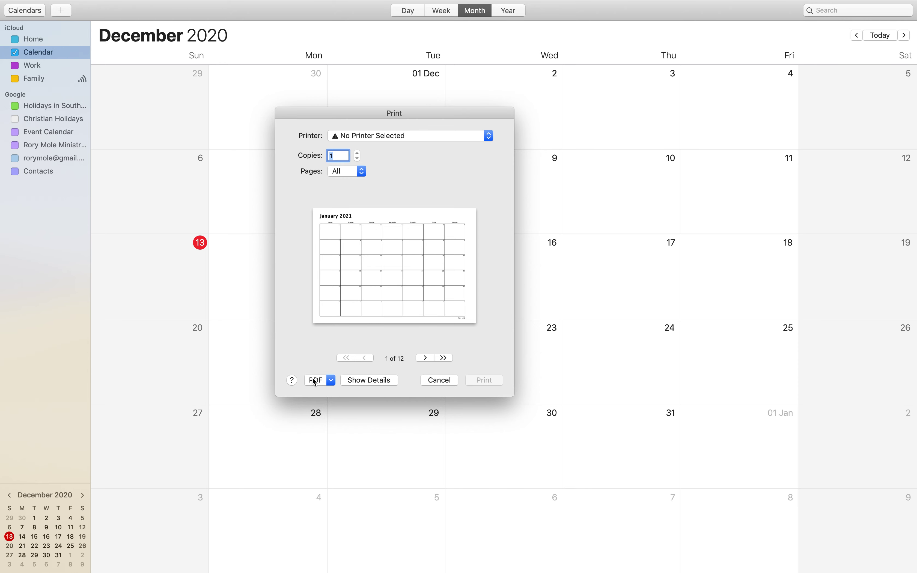
pyautogui.click(332, 380)
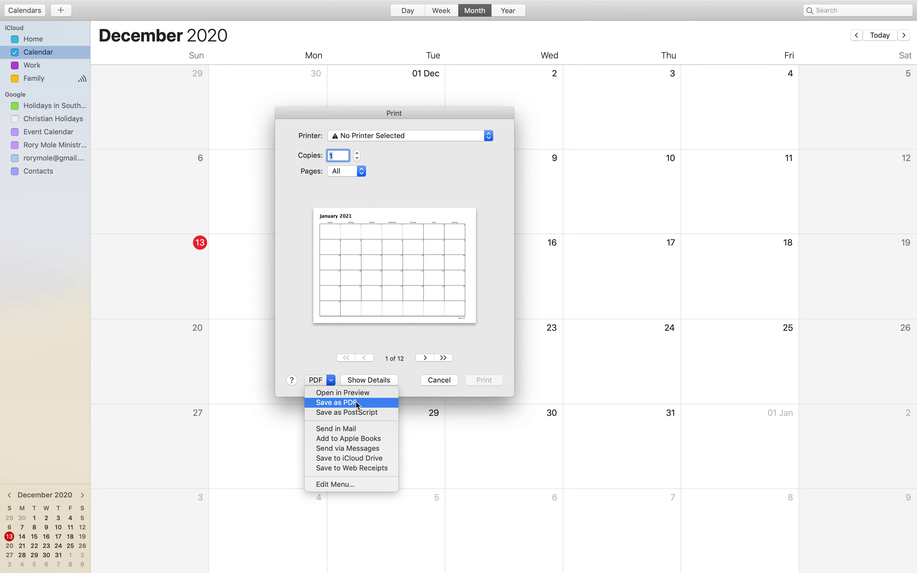
pyautogui.click(341, 404)
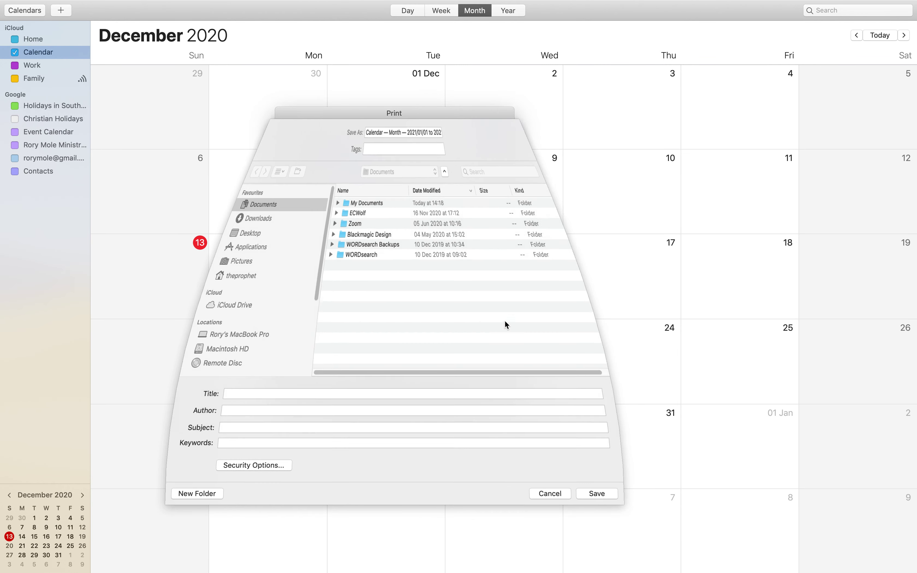
# Save the PDF as '2021 Apple Calendar' in the Desktop's 2021 Calendar folder
pyautogui.click(390, 135)
pyautogui.moveTo(345, 134); pyautogui.dragTo(464, 138)
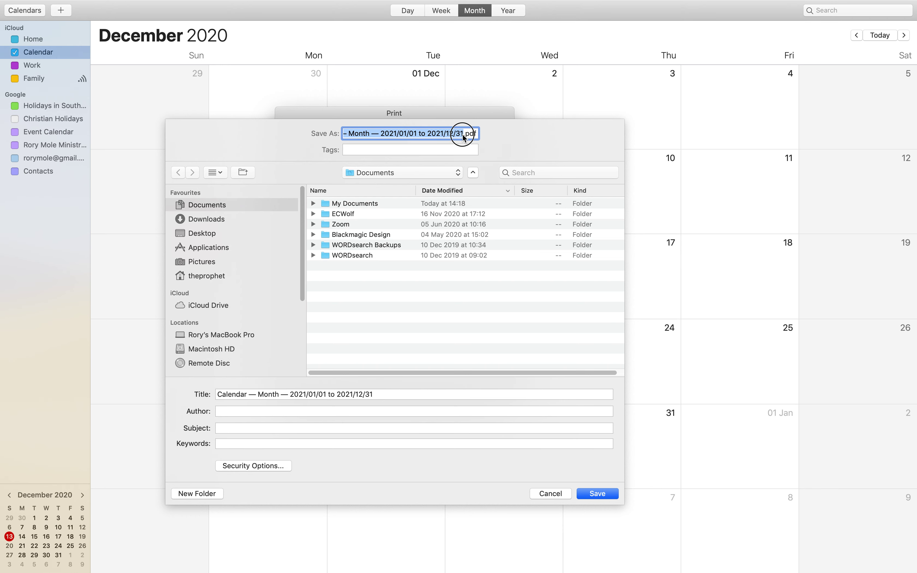
pyautogui.press('BackSpace')
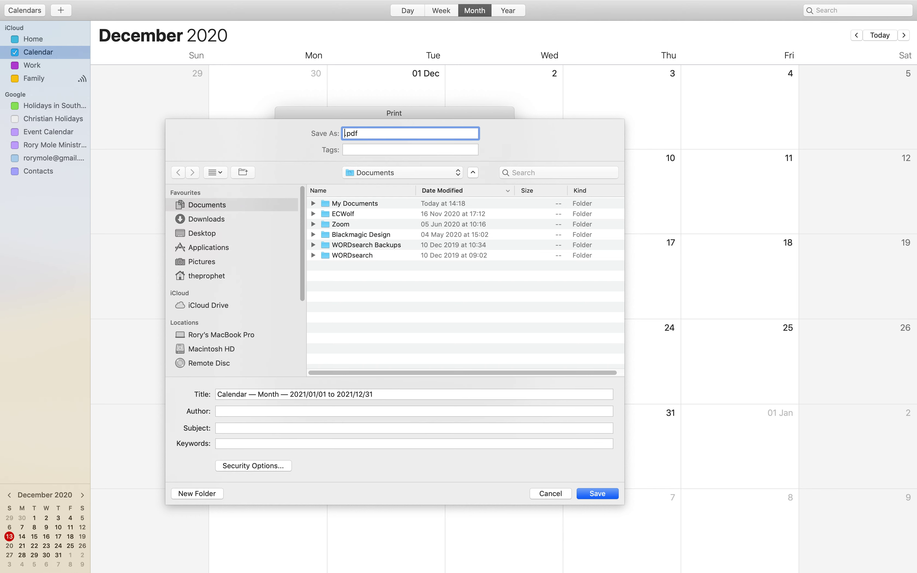
pyautogui.write('2021 Apple Calendar')
pyautogui.click(205, 233)
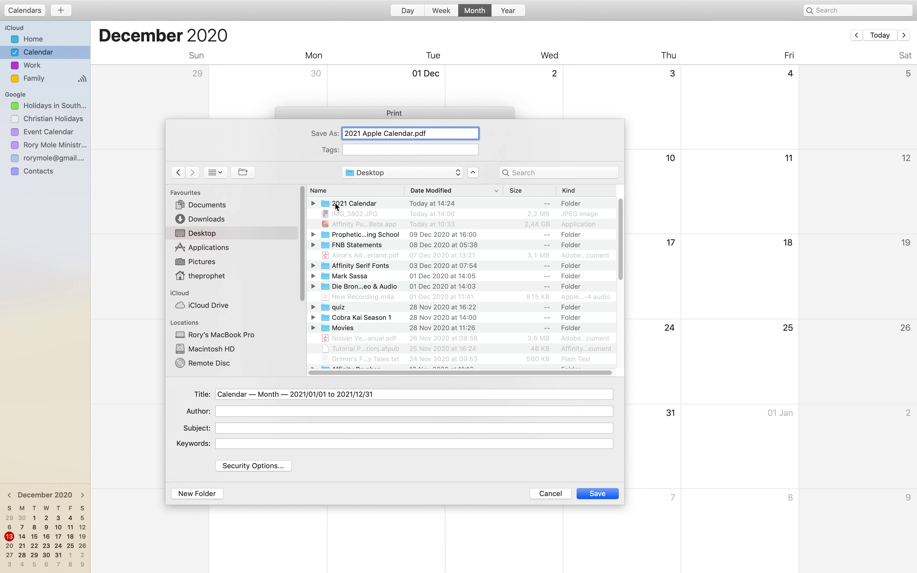
pyautogui.doubleClick(325, 204)
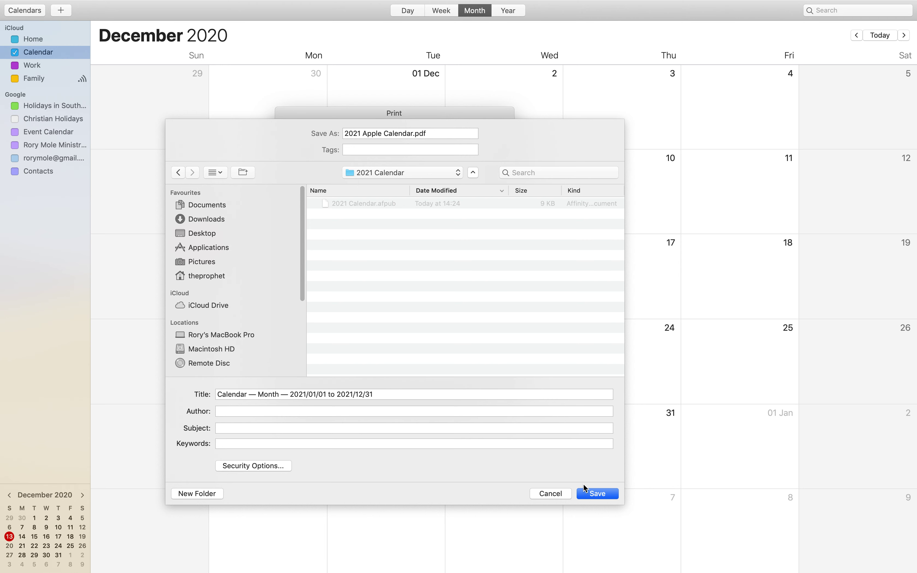
pyautogui.click(604, 493)
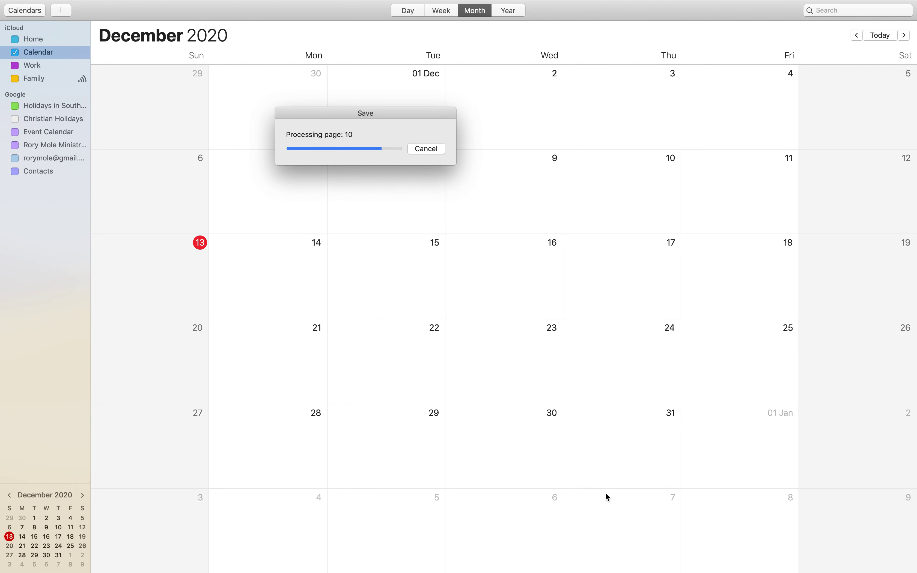
# Quit Calendar and return to the 2021 Calendar publication
pyautogui.moveTo(180, 4)
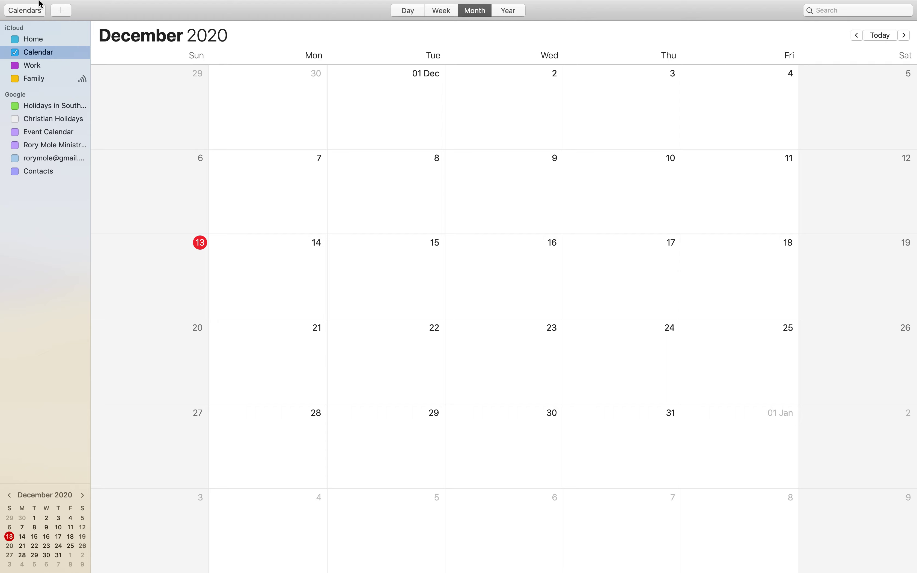
pyautogui.click(44, 6)
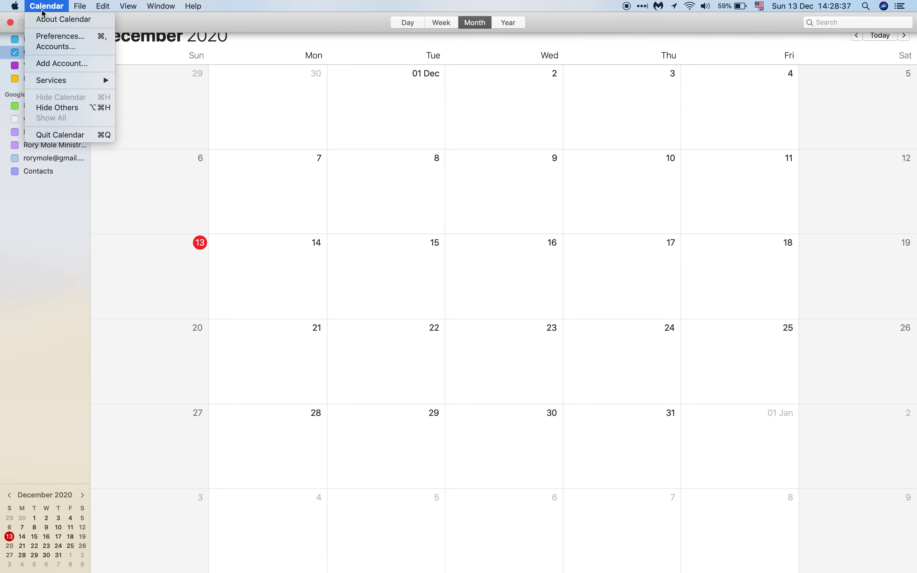
pyautogui.click(56, 135)
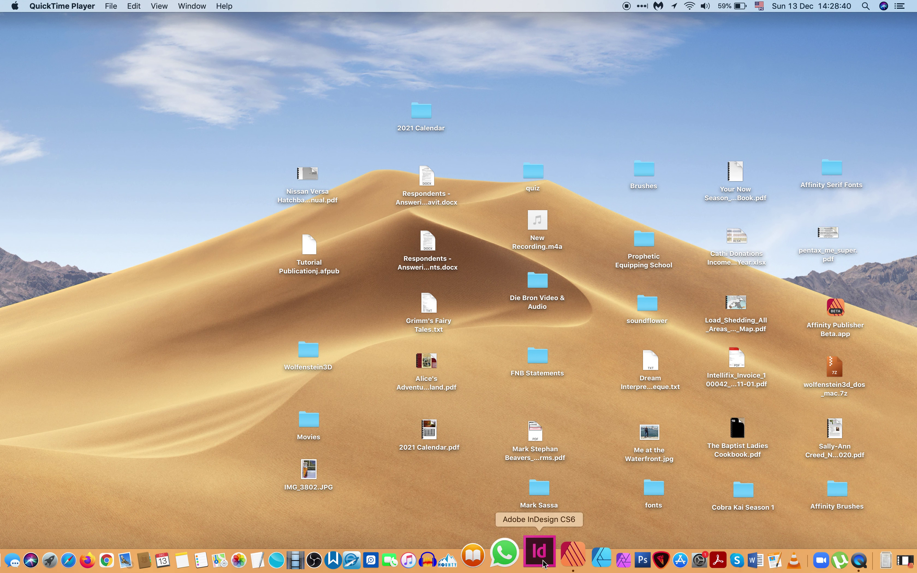
pyautogui.click(557, 556)
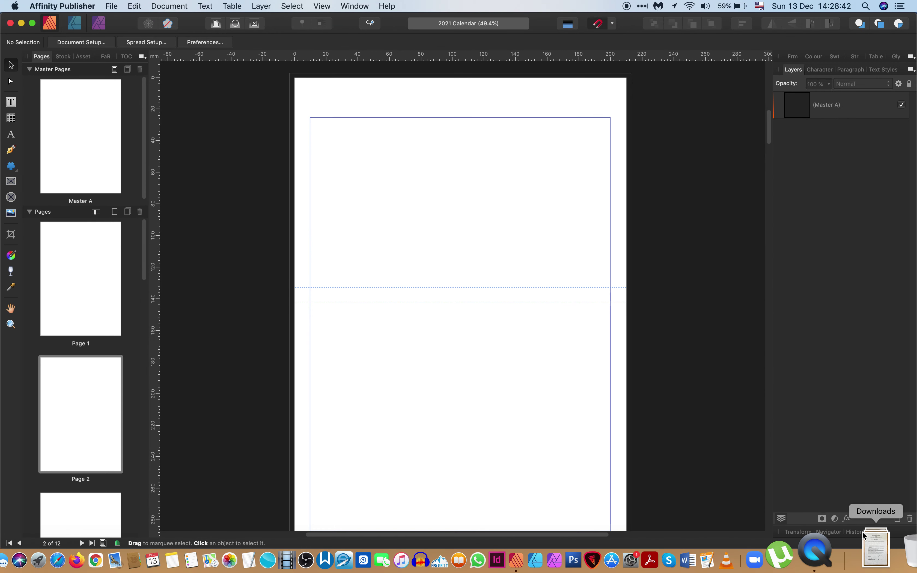
# Place 2021 Apple Calendar.pdf from the 2021 Calendar folder across the page's lower half
pyautogui.click(33, 24)
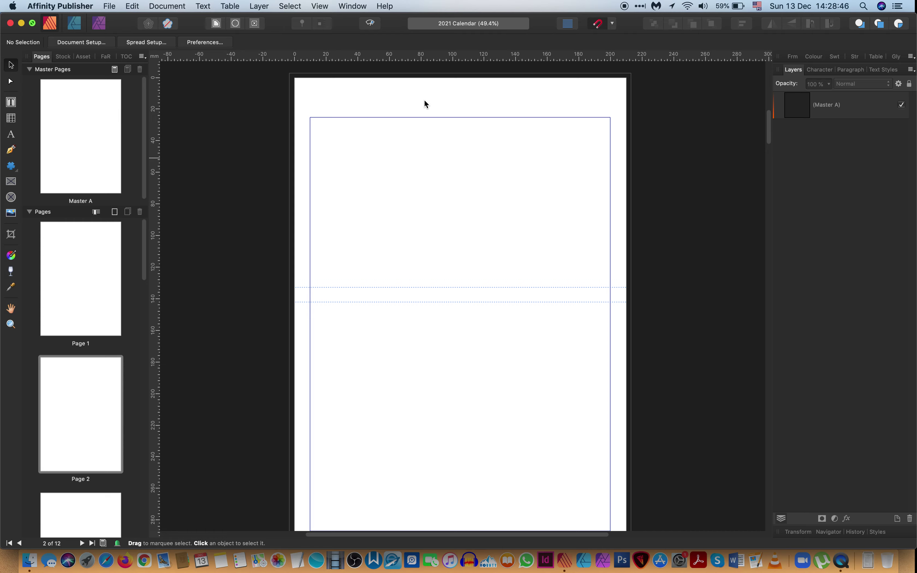
pyautogui.click(112, 6)
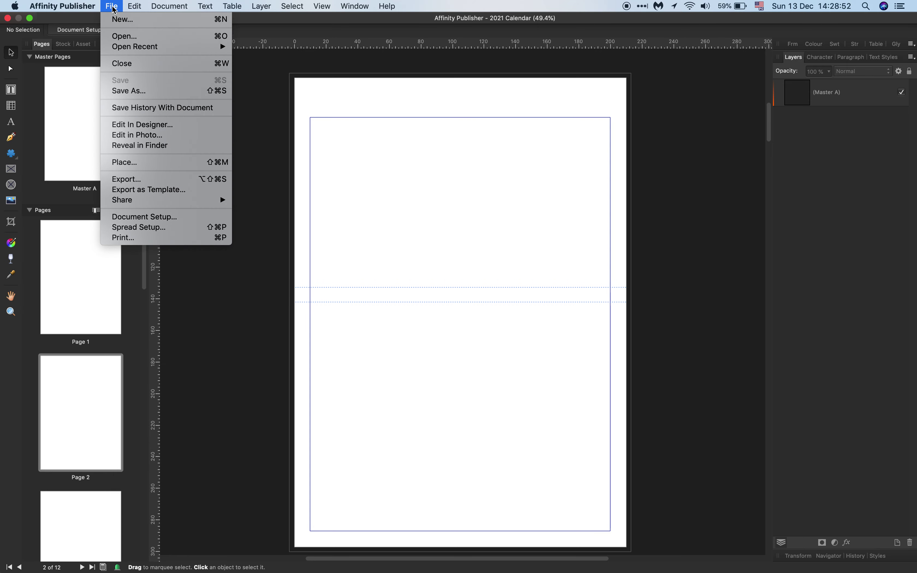
pyautogui.click(125, 163)
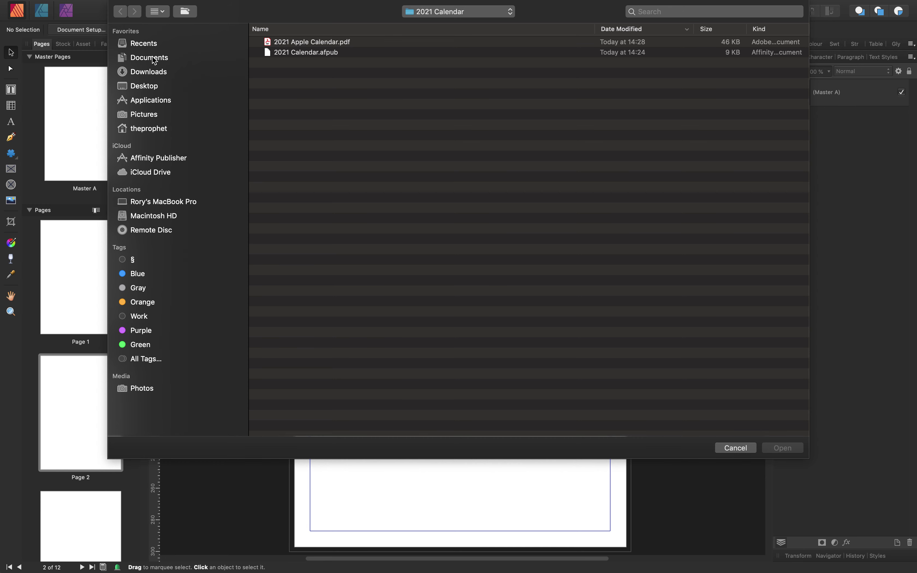
pyautogui.click(145, 87)
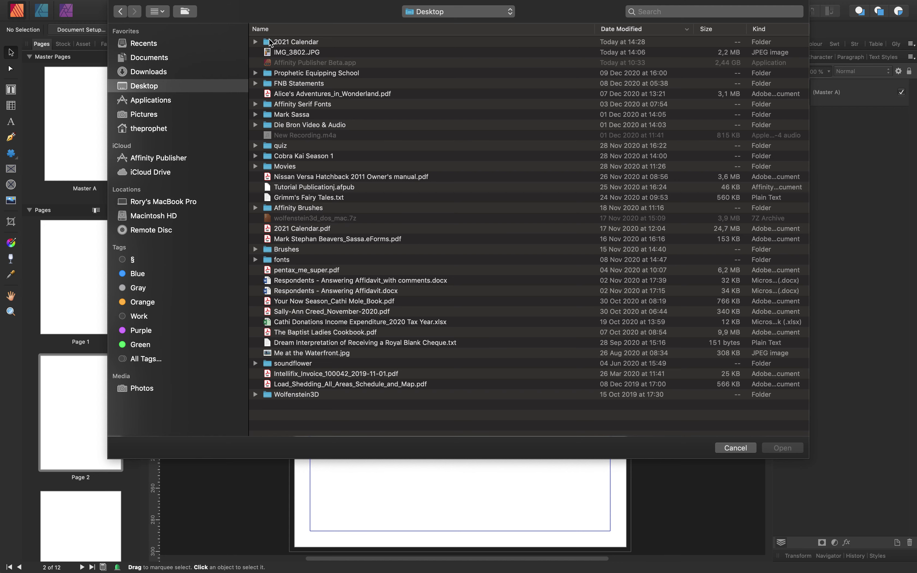
pyautogui.doubleClick(269, 43)
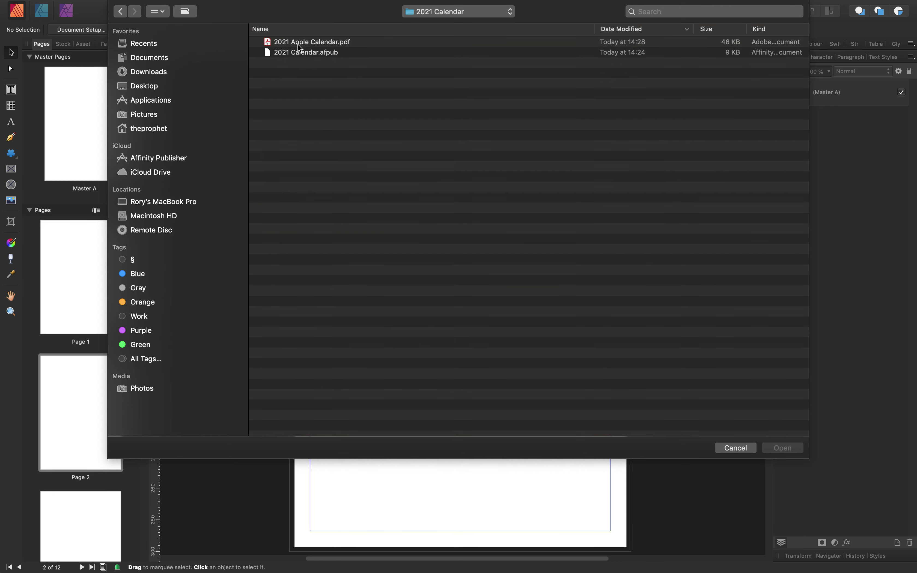
pyautogui.click(283, 42)
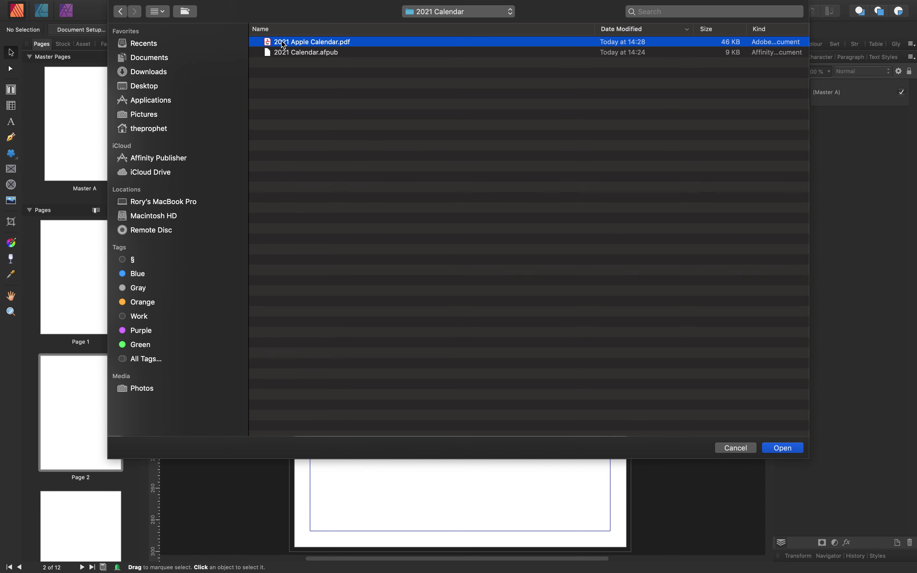
pyautogui.click(782, 447)
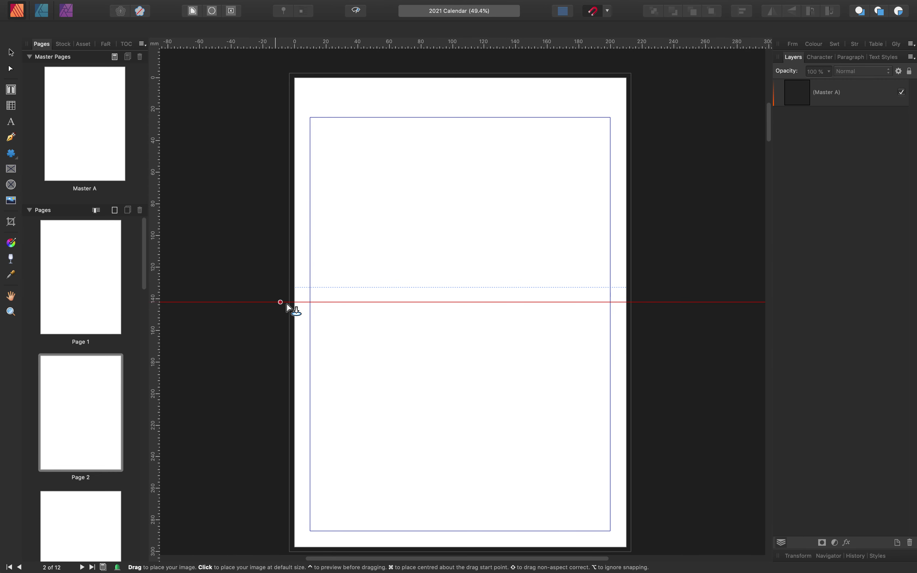
pyautogui.moveTo(311, 303); pyautogui.dragTo(634, 482)
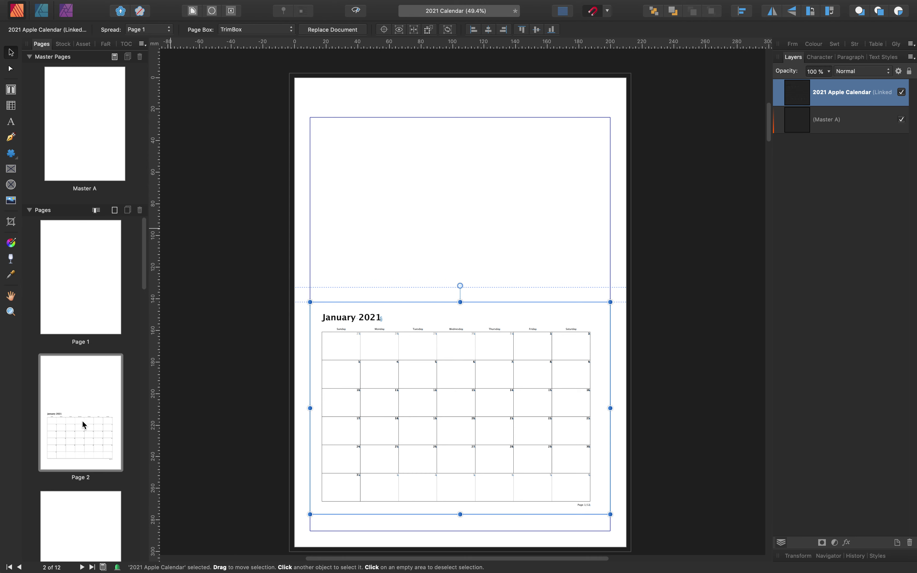
# Move the linked January 2021 calendar up from Page 2 onto Page 1, below the guide
pyautogui.click(76, 277)
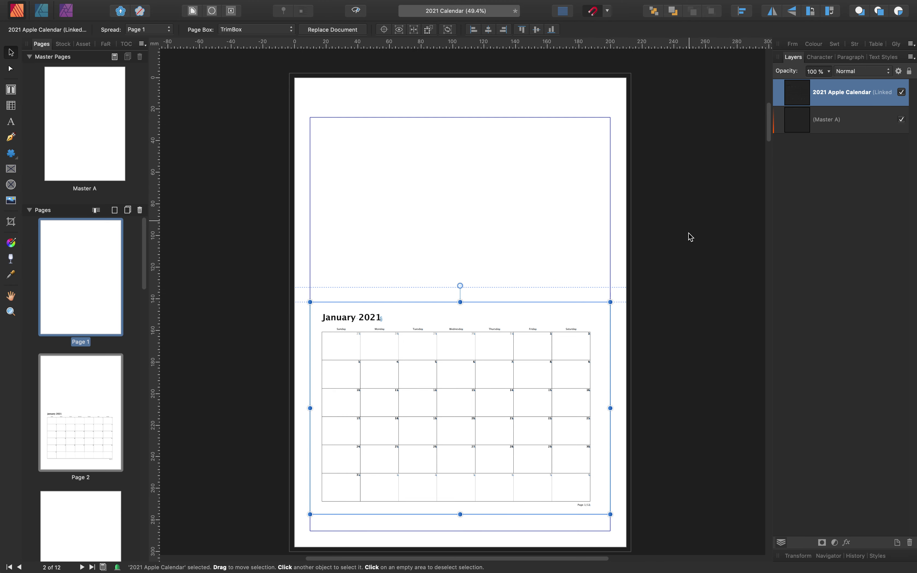
pyautogui.scroll(3, 695, 231)
pyautogui.scroll(2, 695, 231)
pyautogui.moveTo(487, 529); pyautogui.dragTo(487, 138)
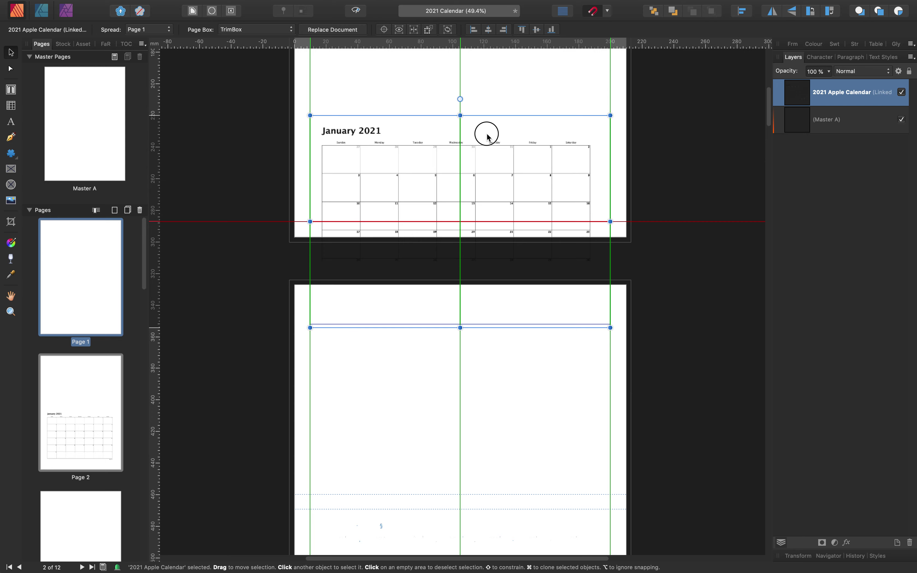
pyautogui.scroll(6, 536, 194)
pyautogui.moveTo(485, 385); pyautogui.dragTo(477, 244)
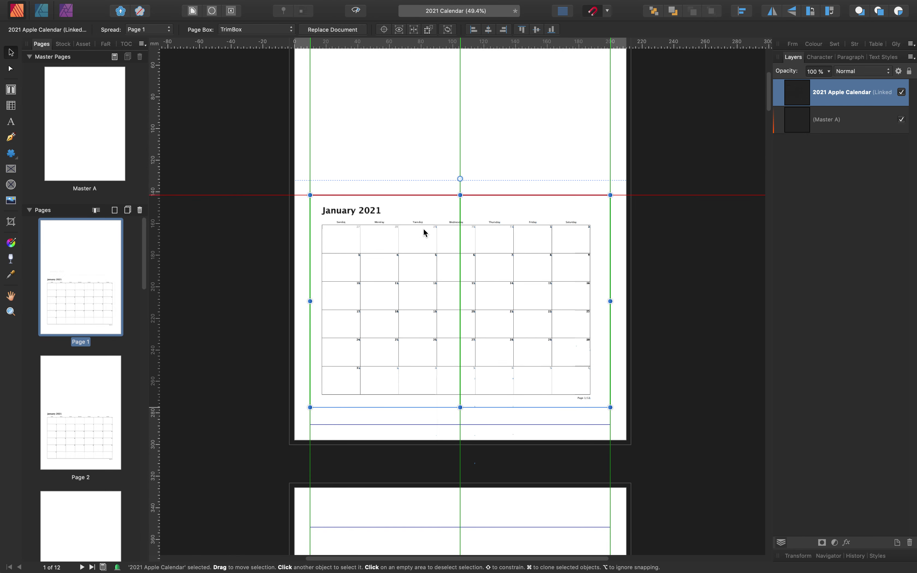
pyautogui.click(438, 251)
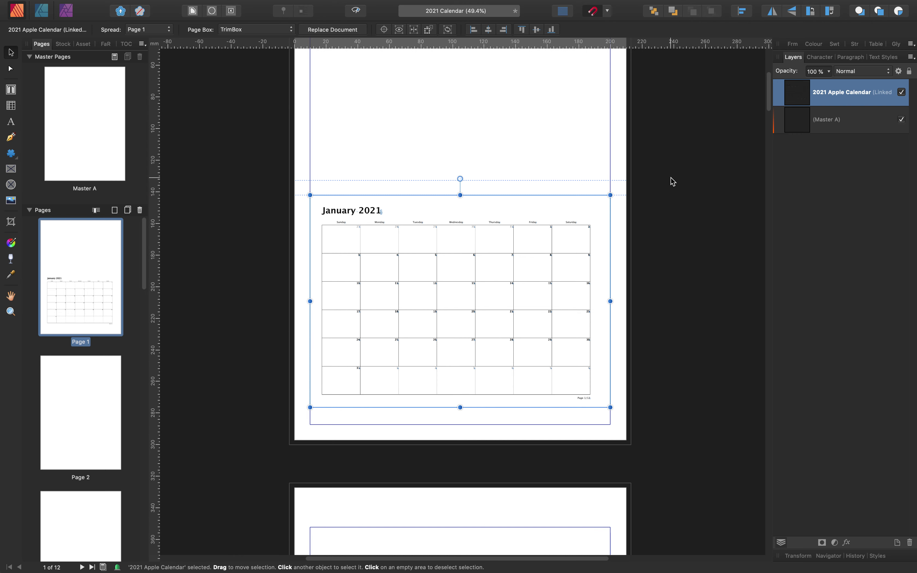
pyautogui.scroll(-3, 671, 182)
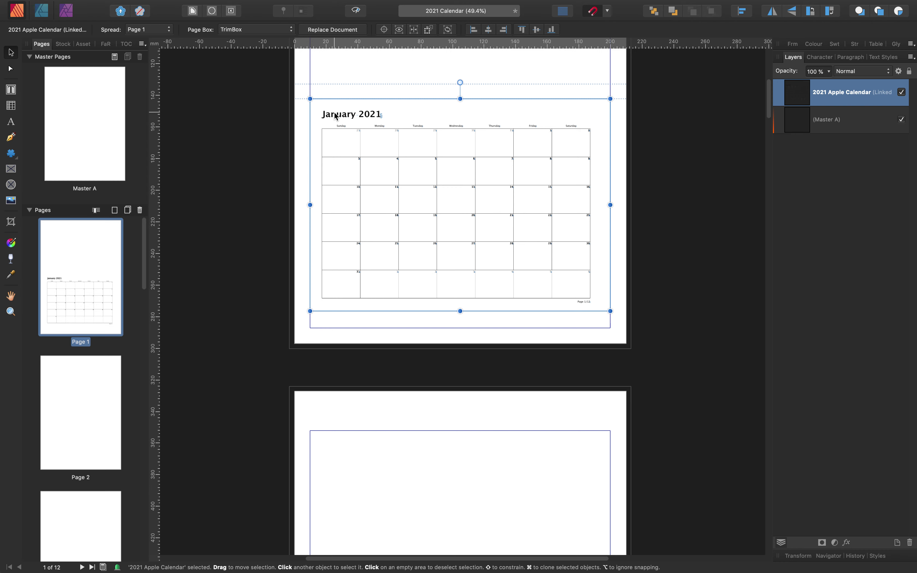
pyautogui.scroll(-3, 636, 214)
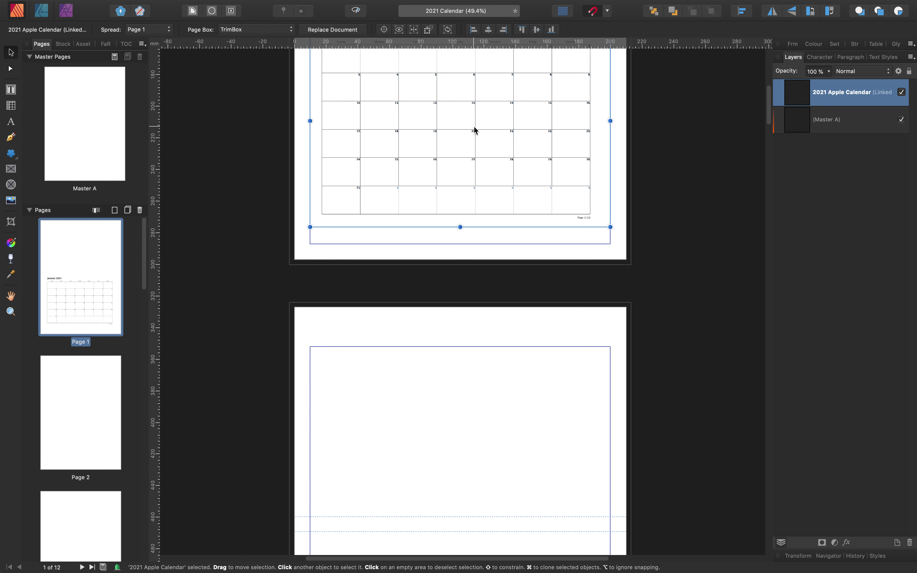
# Copy the linked calendar and paste a copy onto blank Page 2, nudging it into place
pyautogui.rightClick(473, 126)
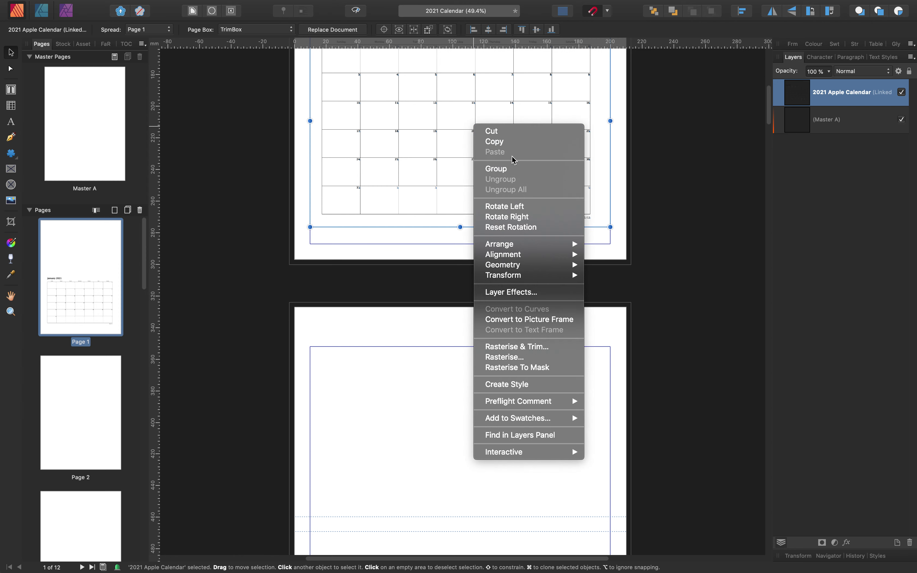
pyautogui.click(506, 146)
pyautogui.scroll(-10, 490, 326)
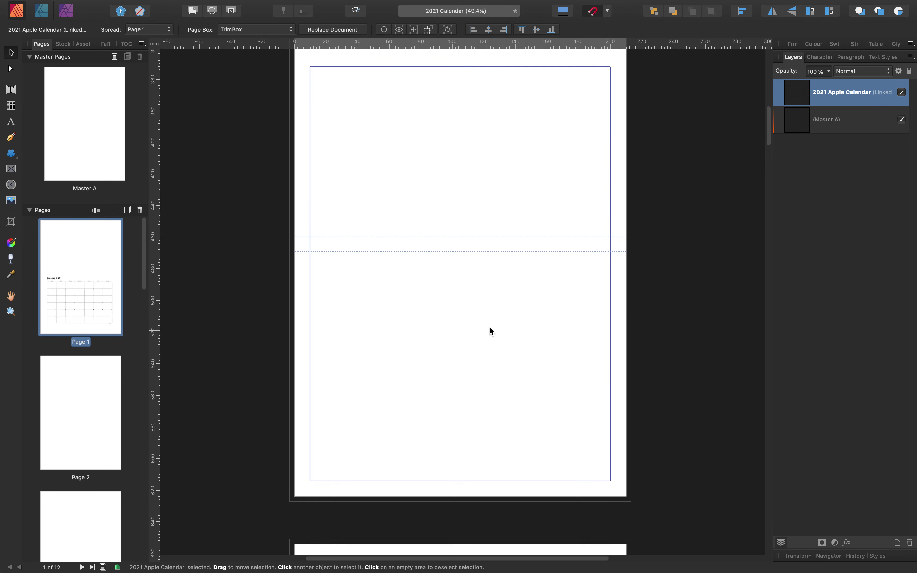
pyautogui.click(389, 314)
pyautogui.rightClick(389, 316)
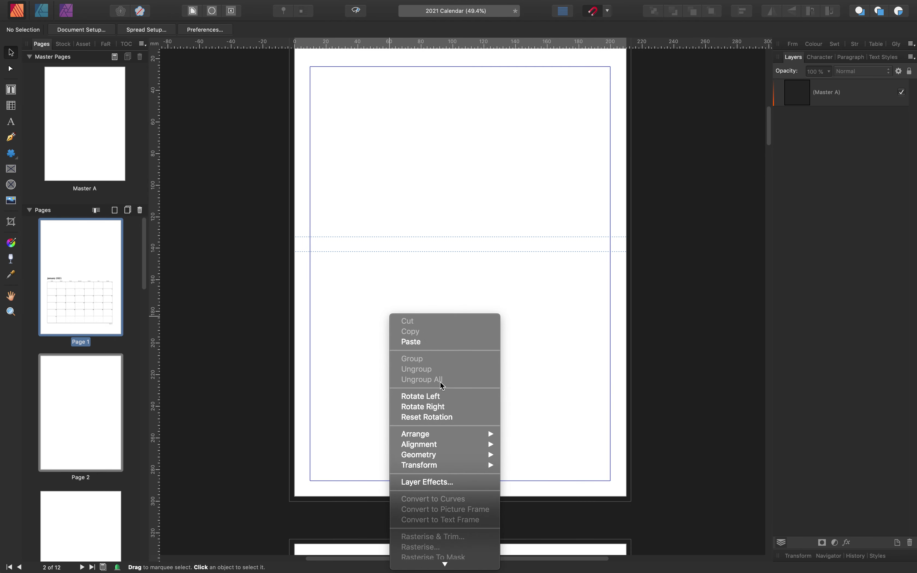
pyautogui.click(419, 342)
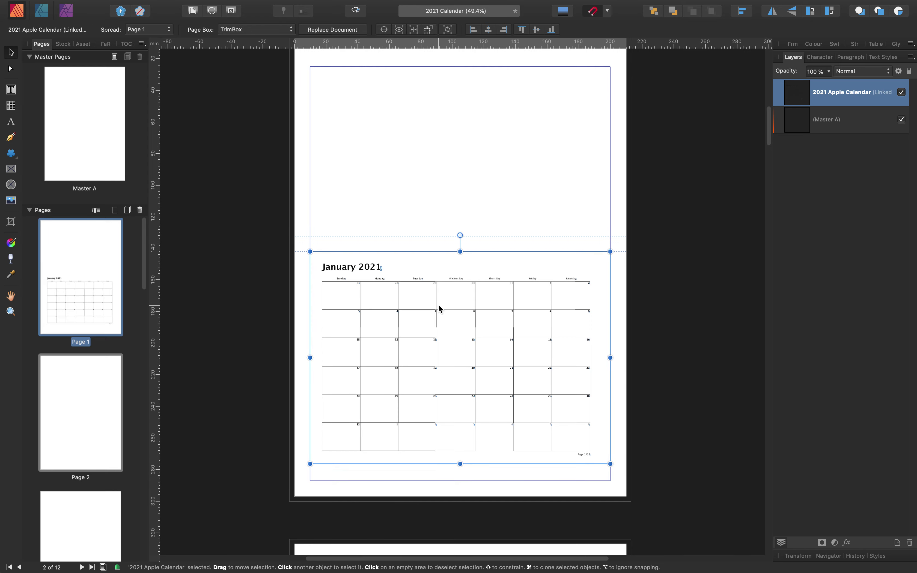
pyautogui.click(448, 297)
pyautogui.moveTo(448, 297); pyautogui.dragTo(436, 310)
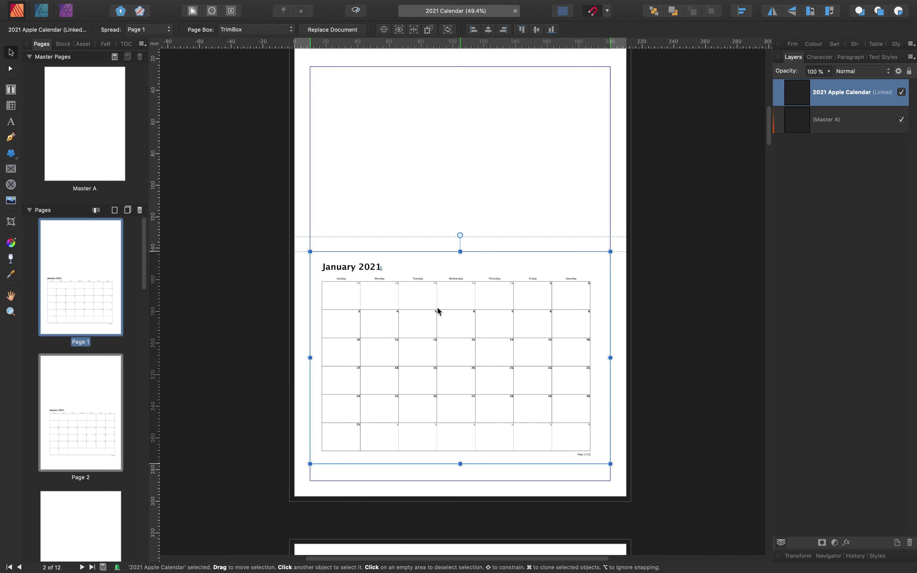
pyautogui.scroll(-5, 487, 294)
pyautogui.scroll(10, 488, 291)
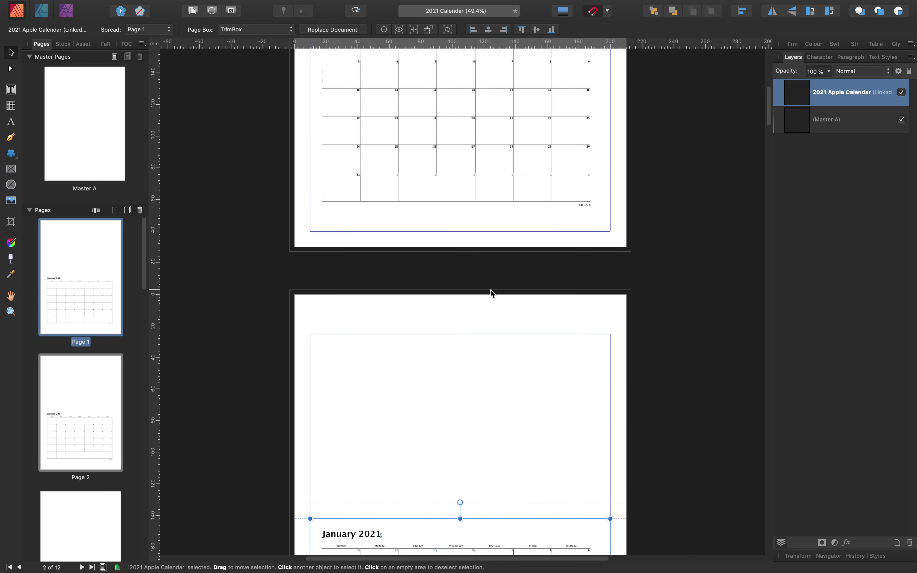
pyautogui.scroll(-10, 493, 293)
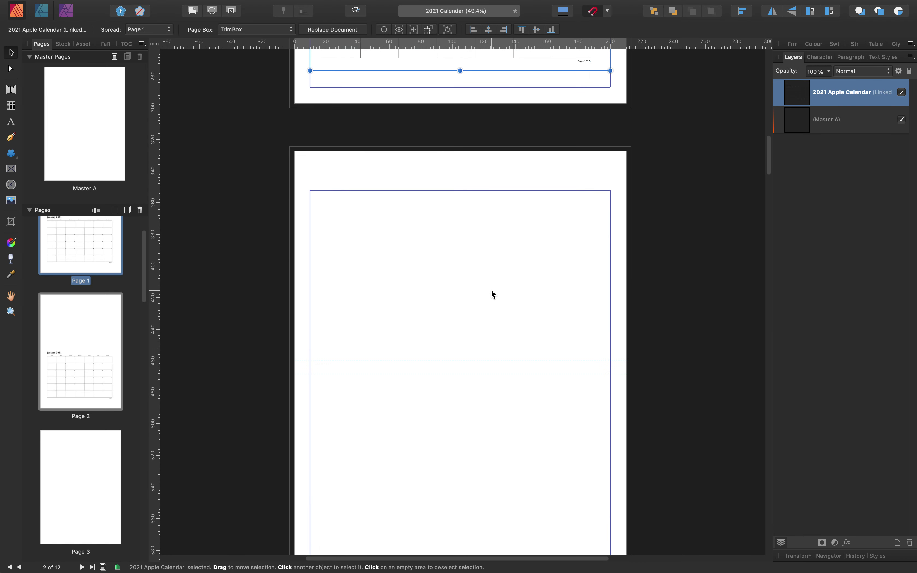
# Paste the calendar onto Pages 3, 4 and 5
pyautogui.rightClick(455, 307)
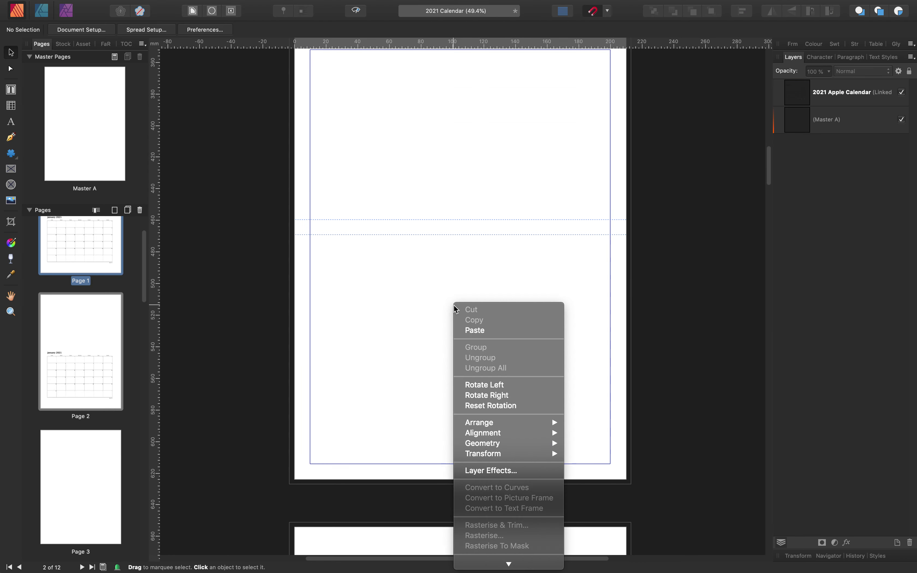
pyautogui.click(489, 331)
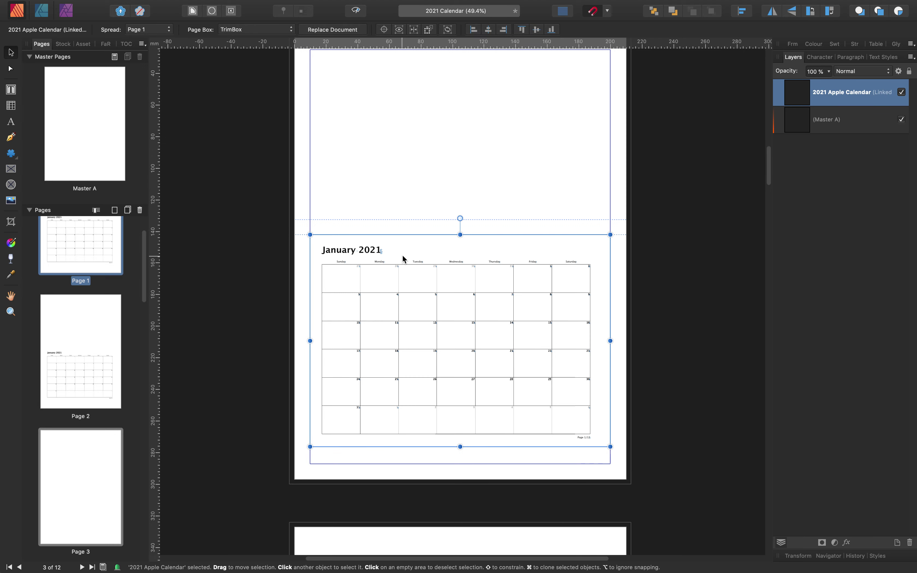
pyautogui.scroll(-4, 536, 323)
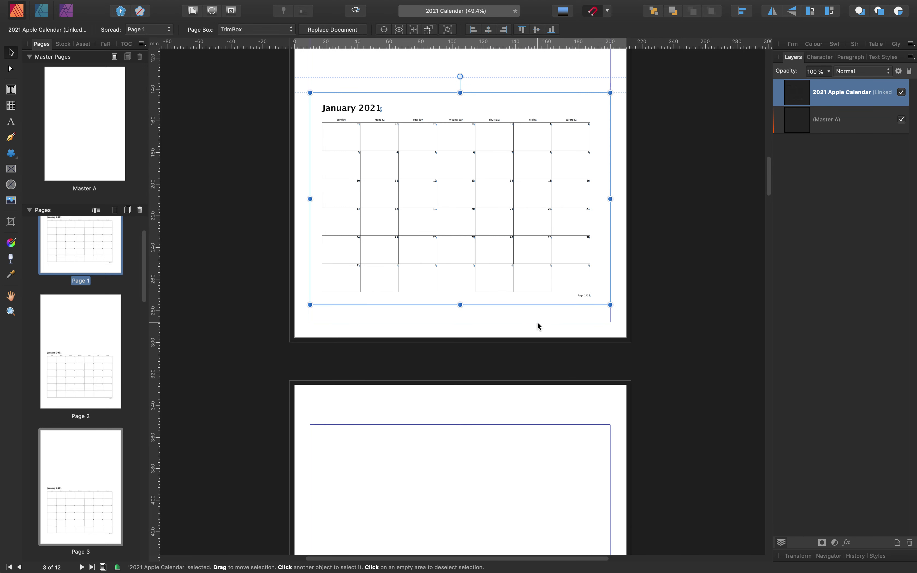
pyautogui.scroll(-5, 538, 322)
pyautogui.scroll(-5, 538, 323)
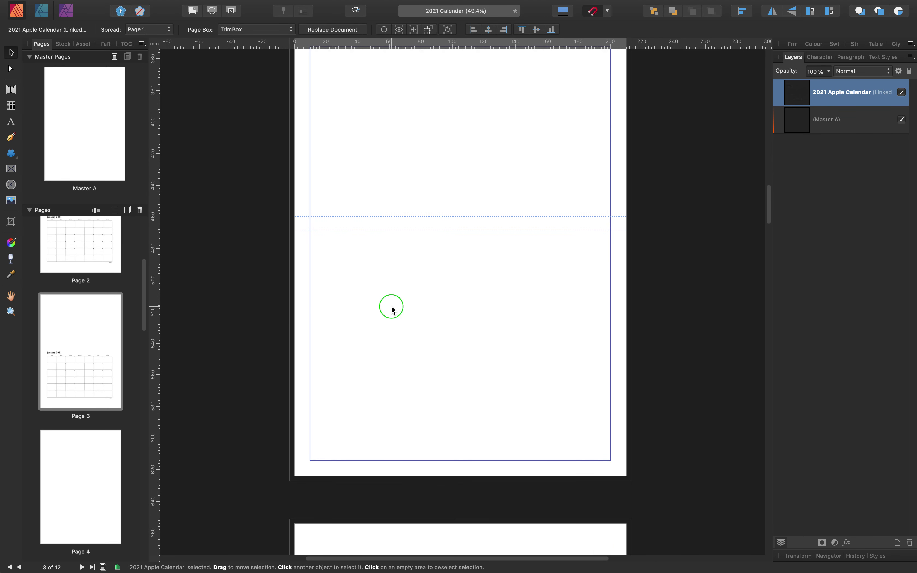
pyautogui.rightClick(391, 308)
pyautogui.click(424, 331)
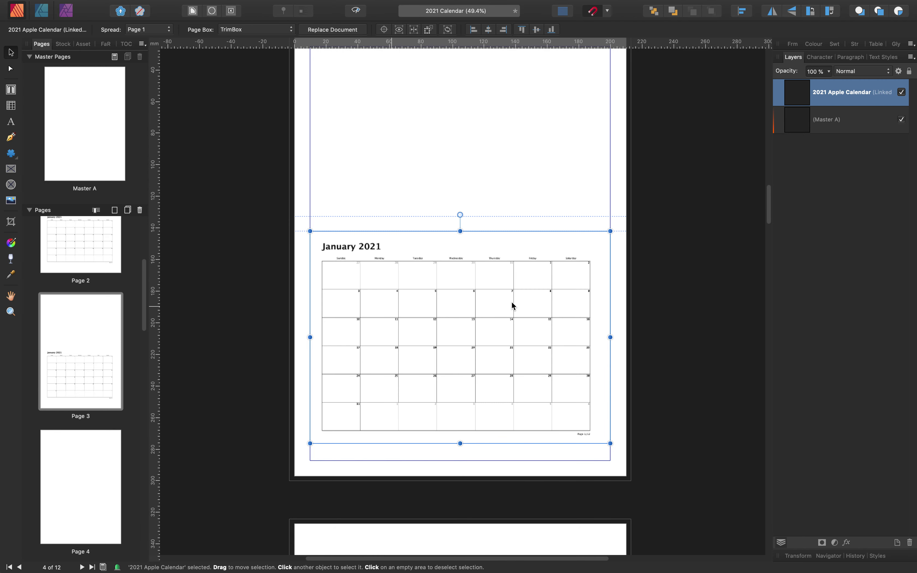
pyautogui.scroll(-7, 513, 306)
pyautogui.click(423, 259)
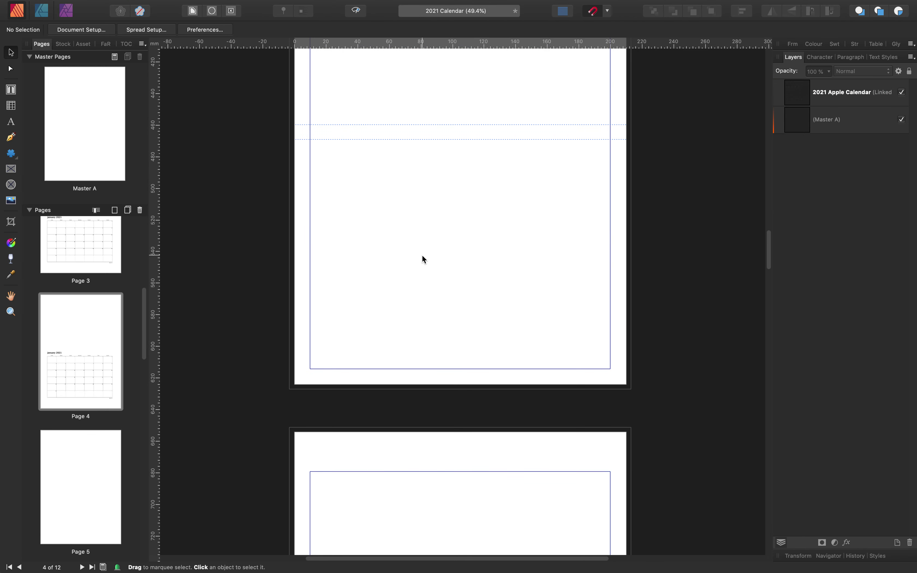
pyautogui.rightClick(422, 256)
pyautogui.click(447, 281)
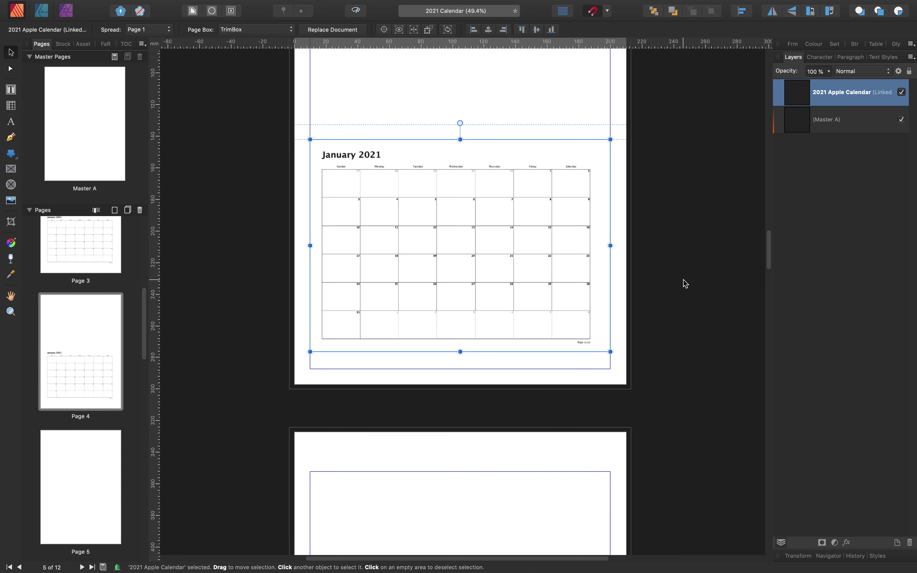
pyautogui.scroll(-7, 454, 288)
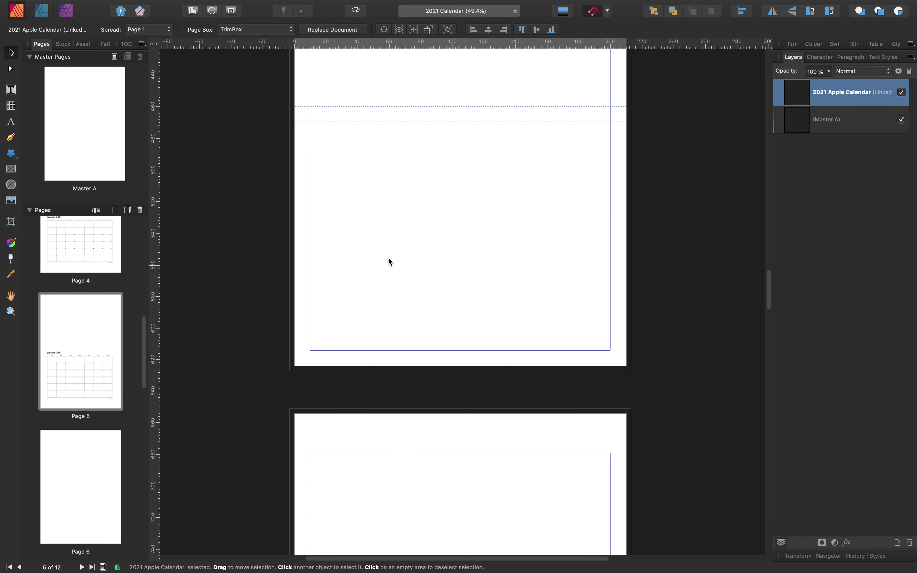
# Paste the calendar onto Pages 6, 7 and 8
pyautogui.click(426, 194)
pyautogui.rightClick(426, 195)
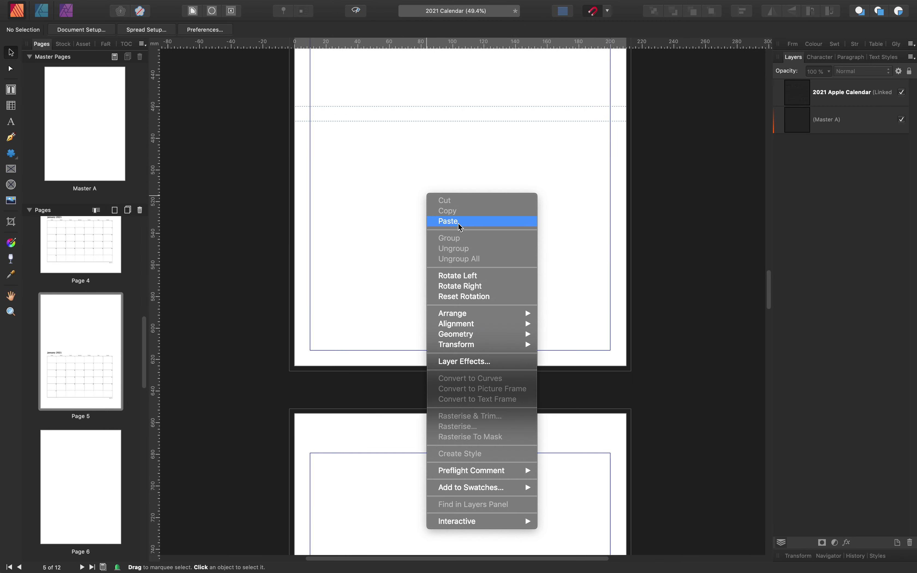
pyautogui.click(458, 217)
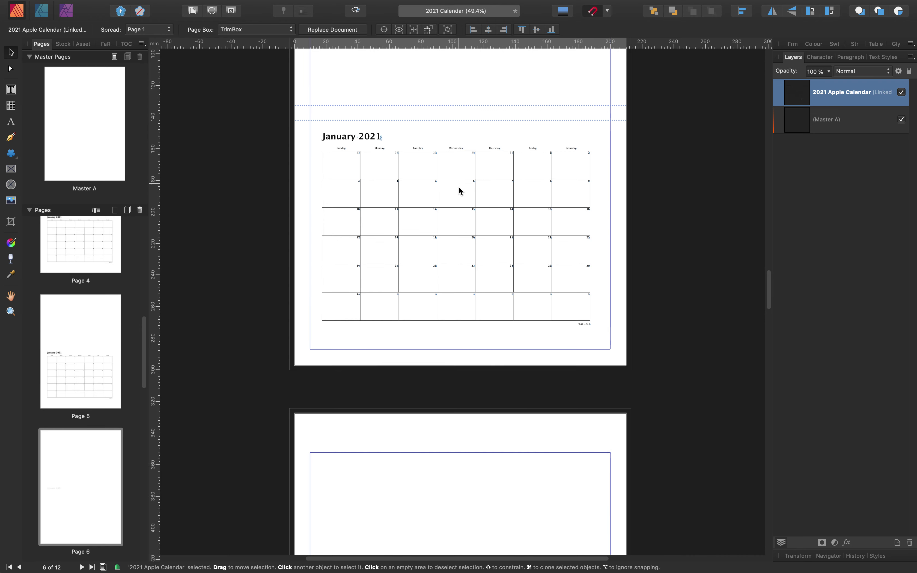
pyautogui.scroll(-5, 458, 182)
pyautogui.scroll(-4, 462, 197)
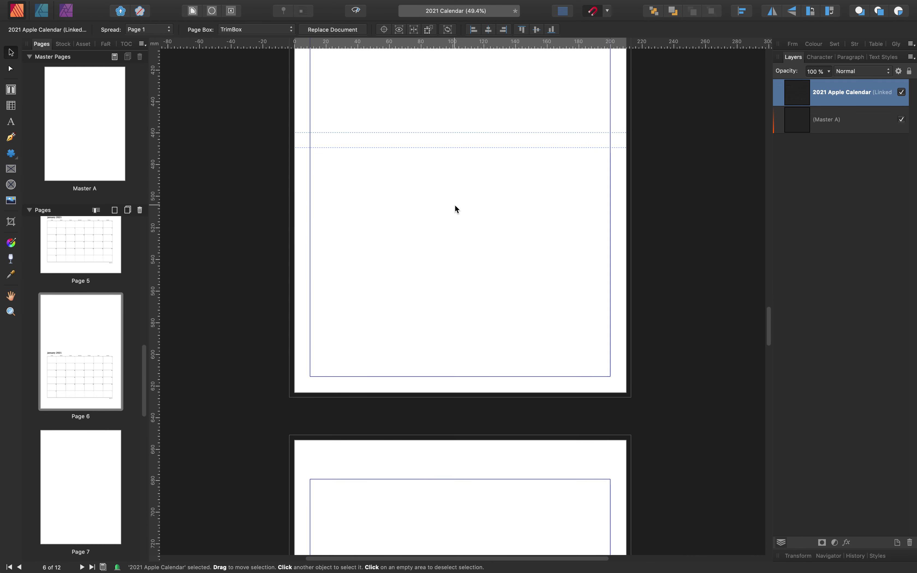
pyautogui.click(455, 205)
pyautogui.rightClick(455, 206)
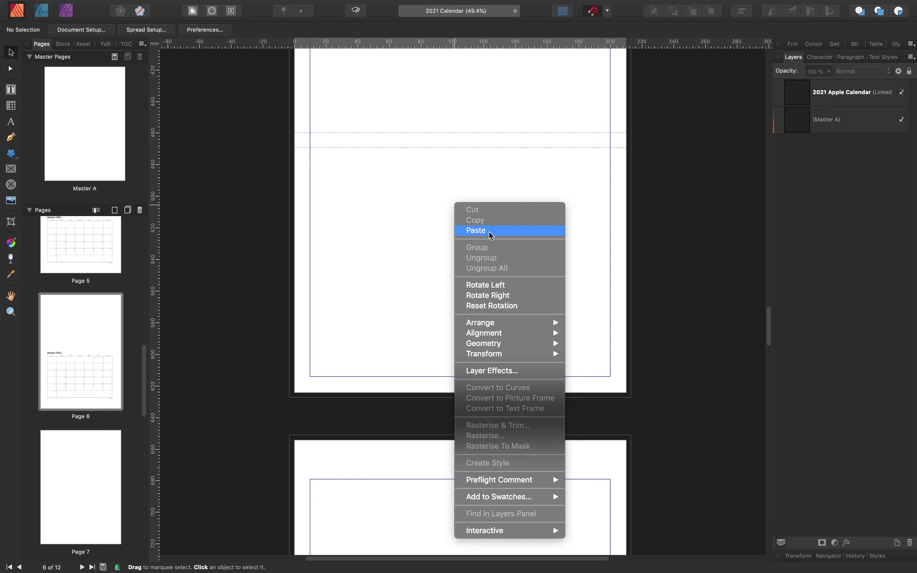
pyautogui.click(491, 231)
pyautogui.scroll(-5, 499, 223)
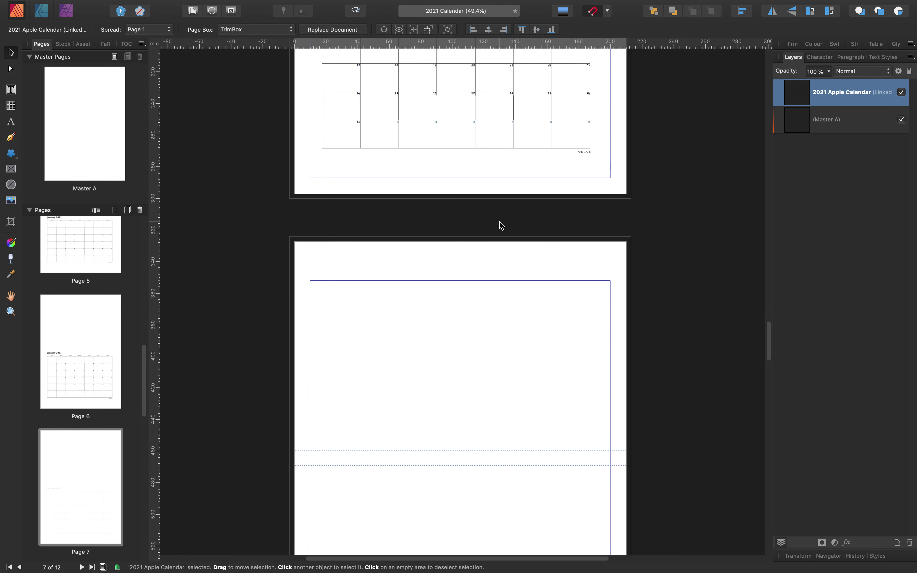
pyautogui.rightClick(507, 267)
pyautogui.click(538, 291)
pyautogui.scroll(-10, 493, 239)
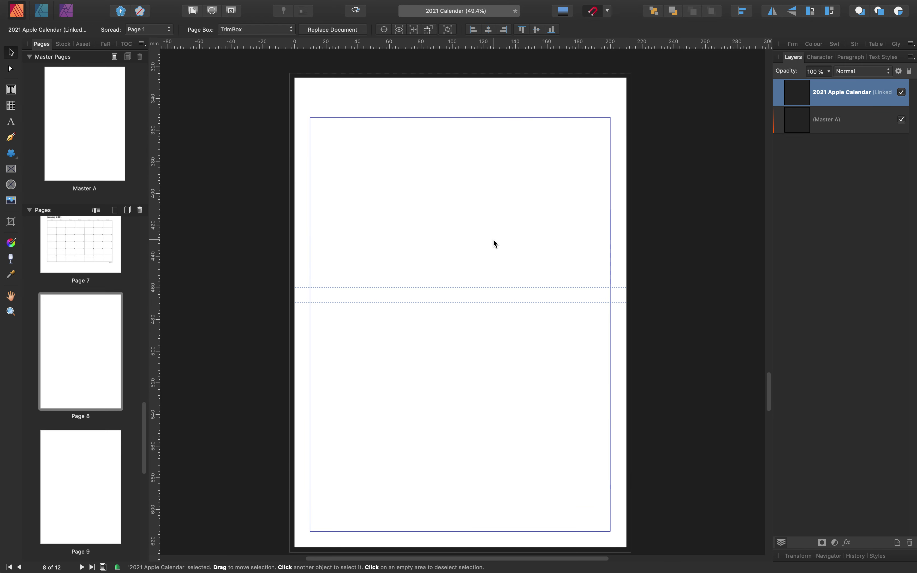
# Paste the calendar onto Pages 9 and 10
pyautogui.click(440, 252)
pyautogui.rightClick(441, 249)
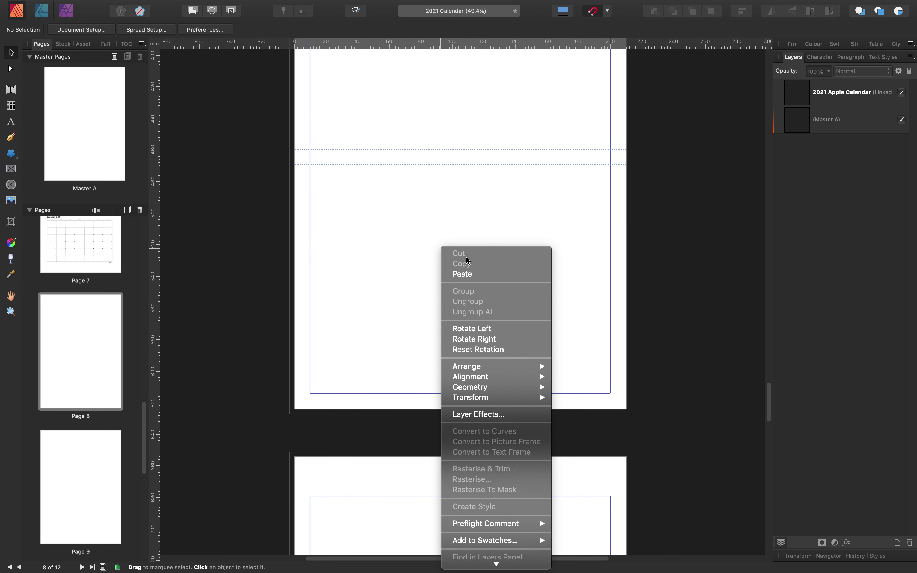
pyautogui.click(471, 274)
pyautogui.scroll(-10, 444, 217)
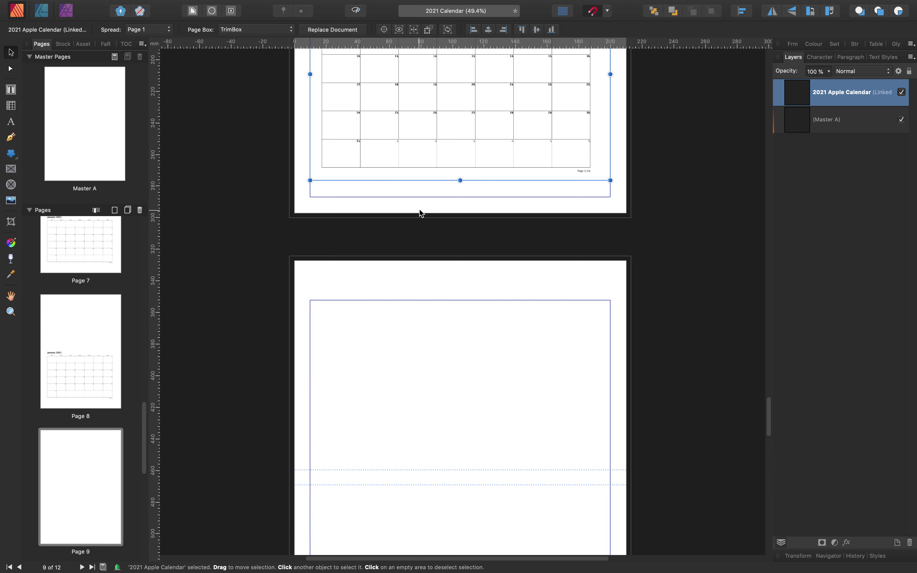
pyautogui.click(420, 200)
pyautogui.rightClick(420, 200)
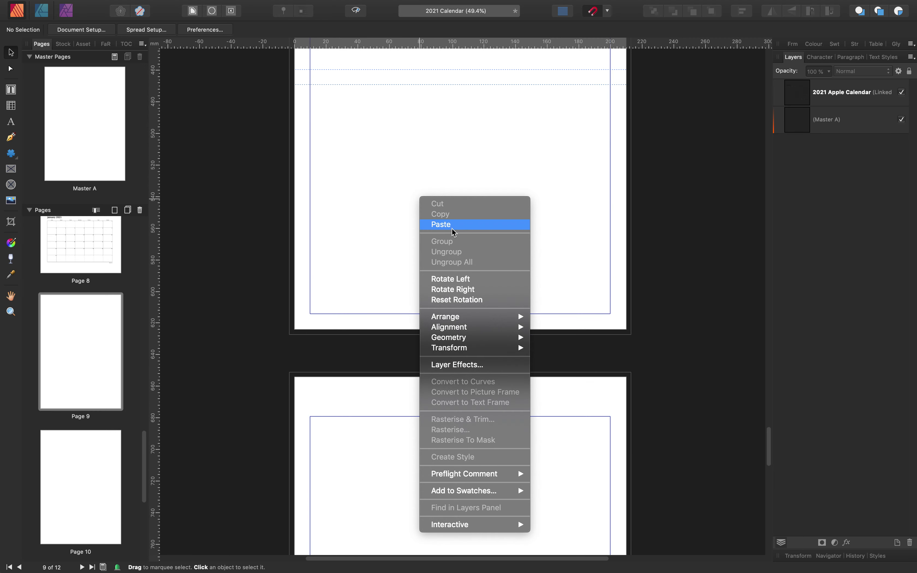
pyautogui.click(454, 224)
pyautogui.scroll(-8, 433, 217)
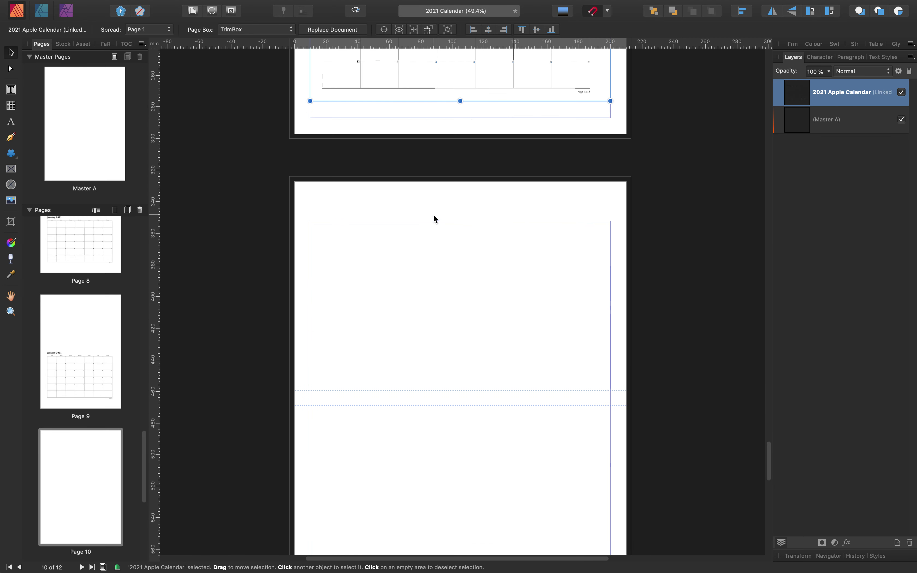
pyautogui.scroll(-2, 429, 220)
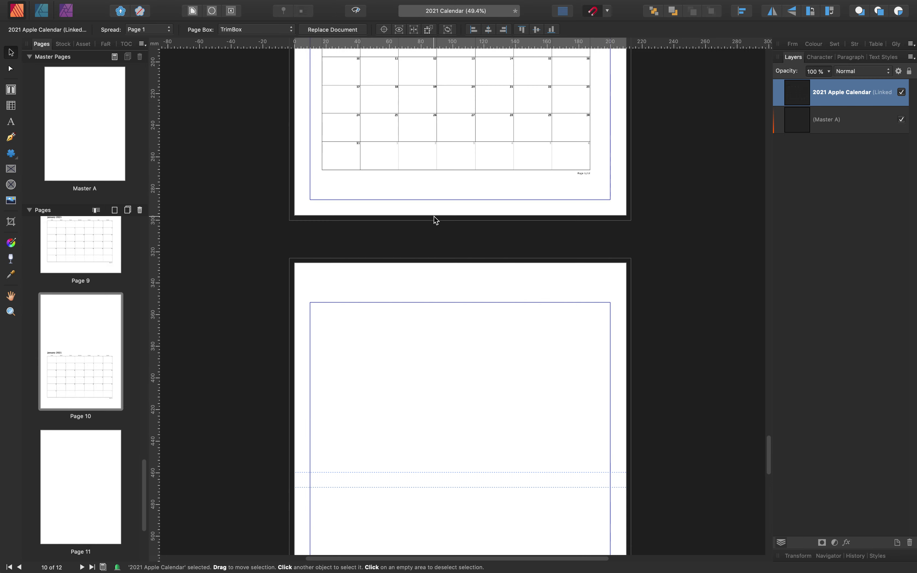
# Paste the calendar onto the last two pages, 11 and 12
pyautogui.rightClick(448, 175)
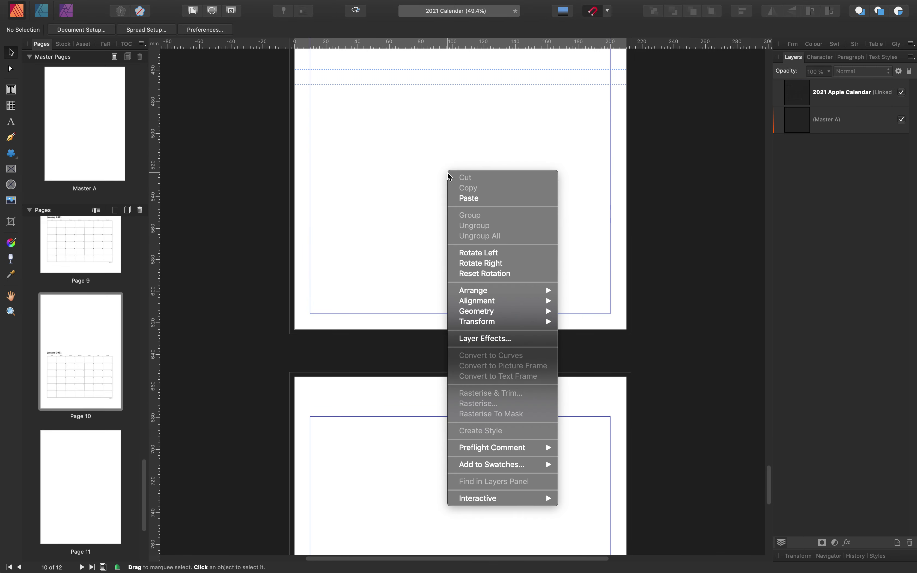
pyautogui.click(479, 198)
pyautogui.scroll(-7, 480, 186)
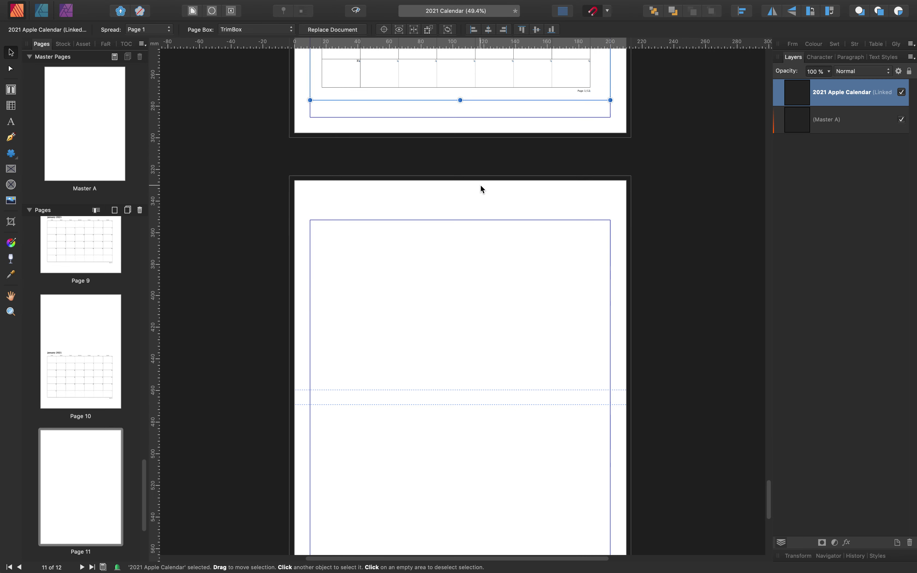
pyautogui.scroll(-2, 480, 185)
pyautogui.rightClick(466, 261)
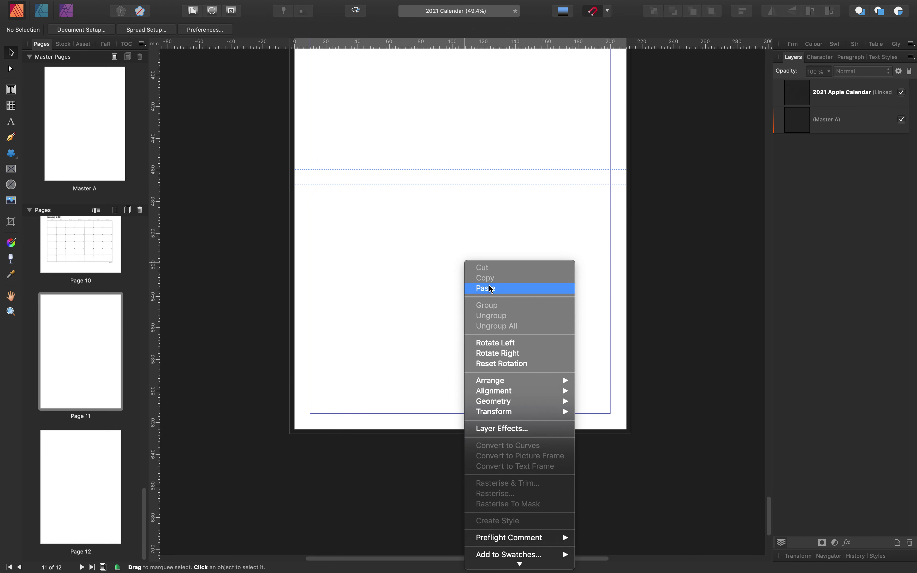
pyautogui.press('Return')
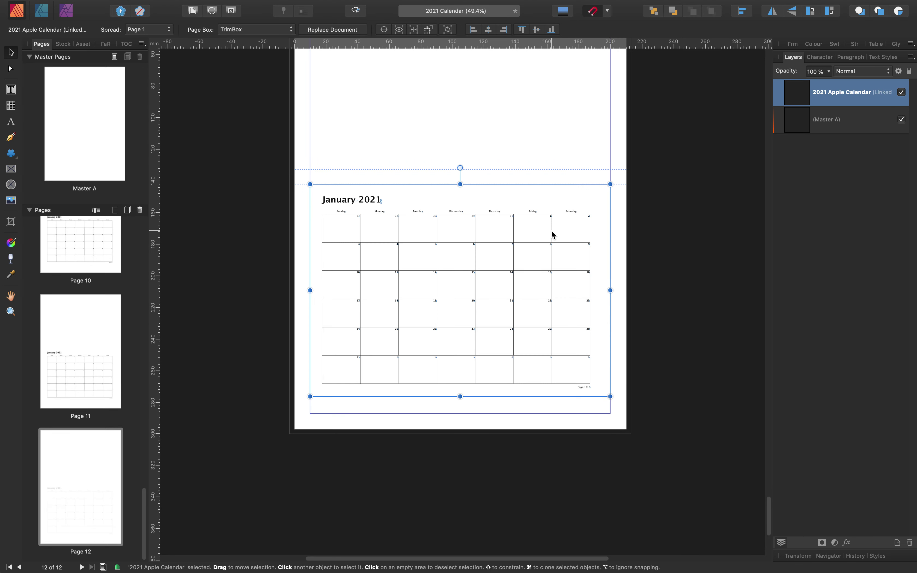
pyautogui.scroll(-8, 548, 227)
pyautogui.scroll(-4, 551, 220)
pyautogui.scroll(-5, 552, 210)
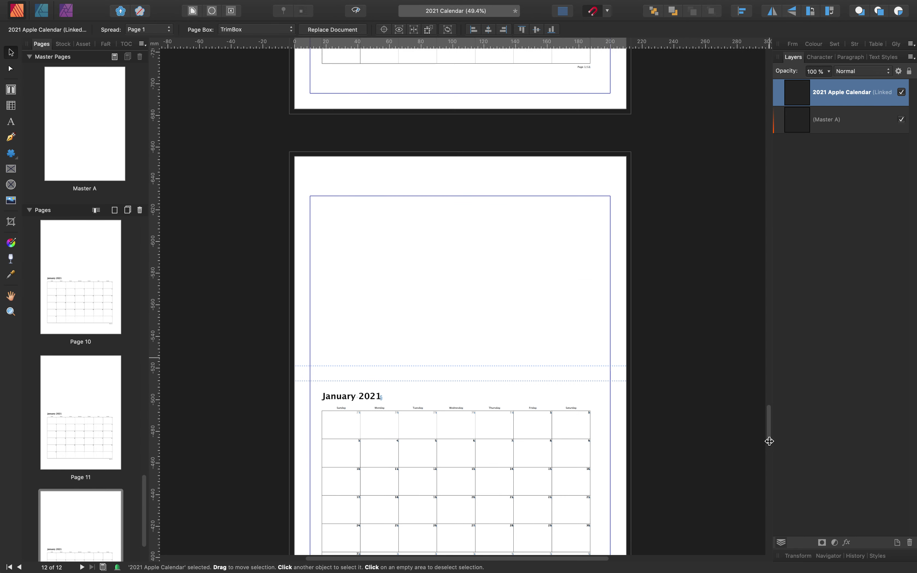
# Select the linked calendar on page 2 and open the Spread dropdown listing the PDF's pages
pyautogui.moveTo(769, 429); pyautogui.dragTo(772, 136)
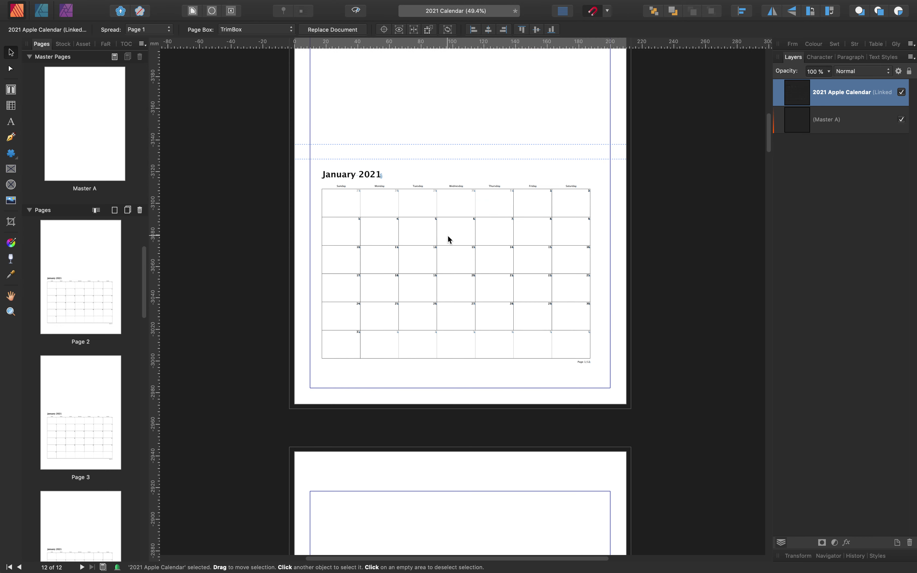
pyautogui.click(447, 238)
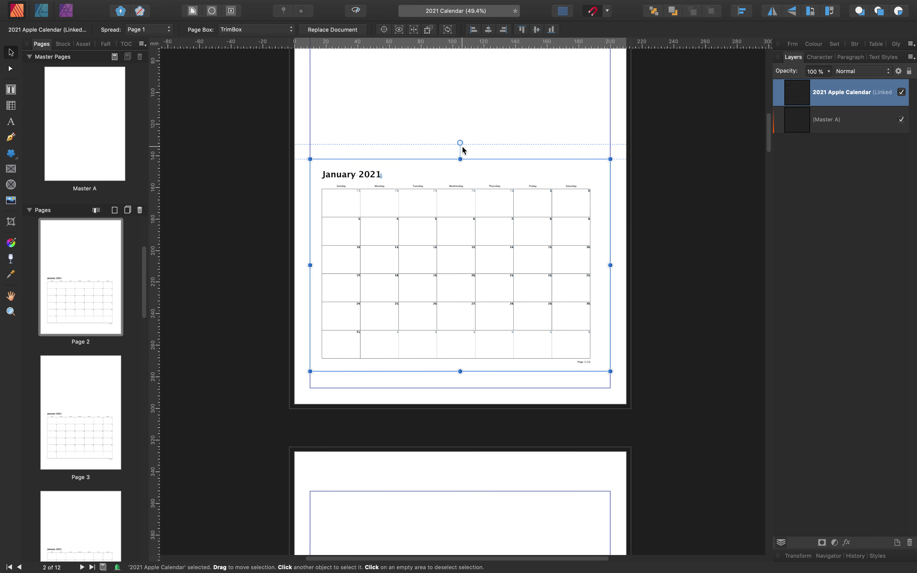
pyautogui.scroll(5, 473, 172)
pyautogui.scroll(-8, 475, 172)
pyautogui.scroll(2, 476, 171)
pyautogui.scroll(-10, 482, 174)
pyautogui.scroll(-3, 483, 175)
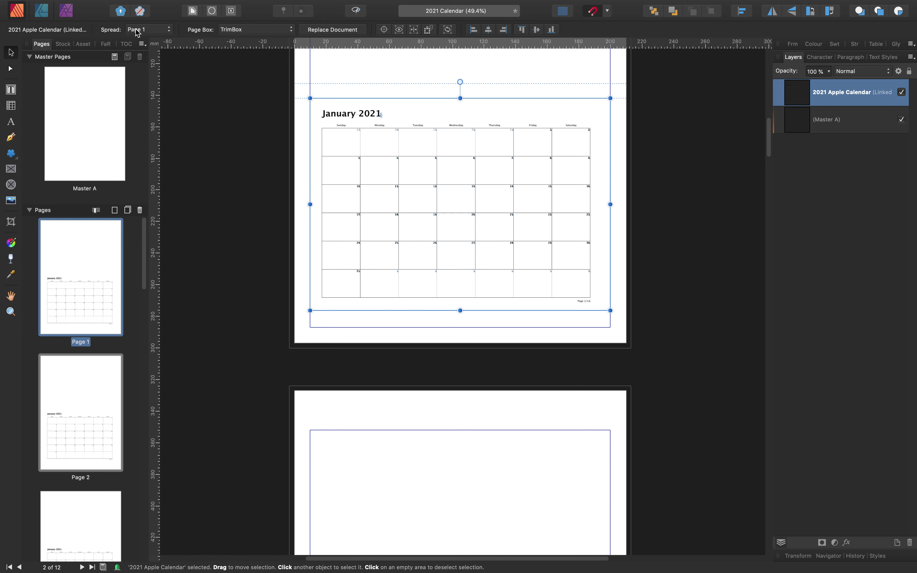
pyautogui.click(170, 31)
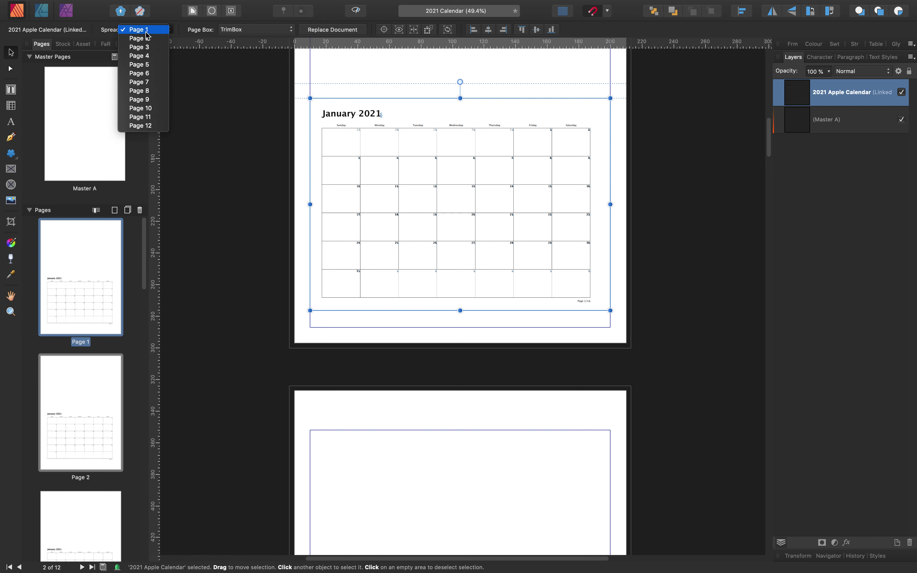
# Set page 2's calendar to February and page 3's calendar to March 2021
pyautogui.click(138, 38)
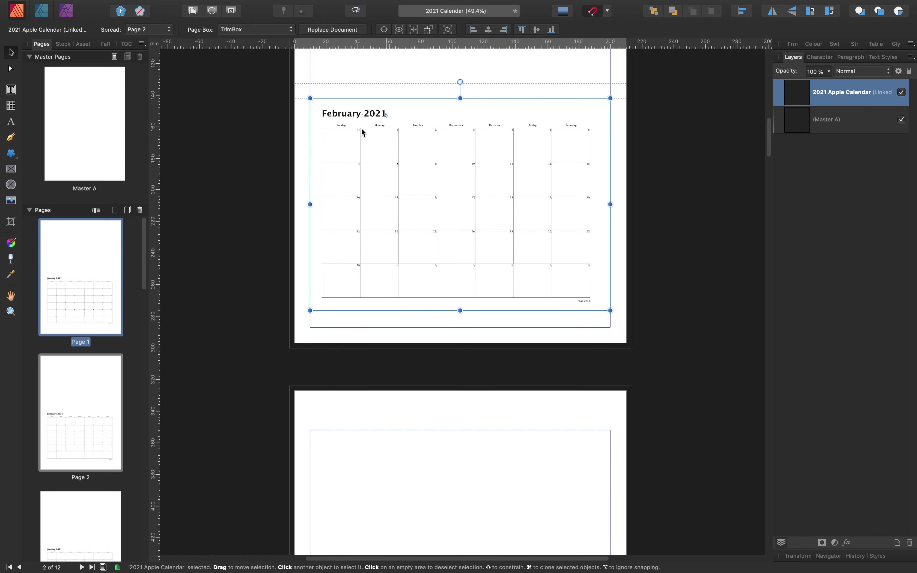
pyautogui.scroll(-10, 516, 243)
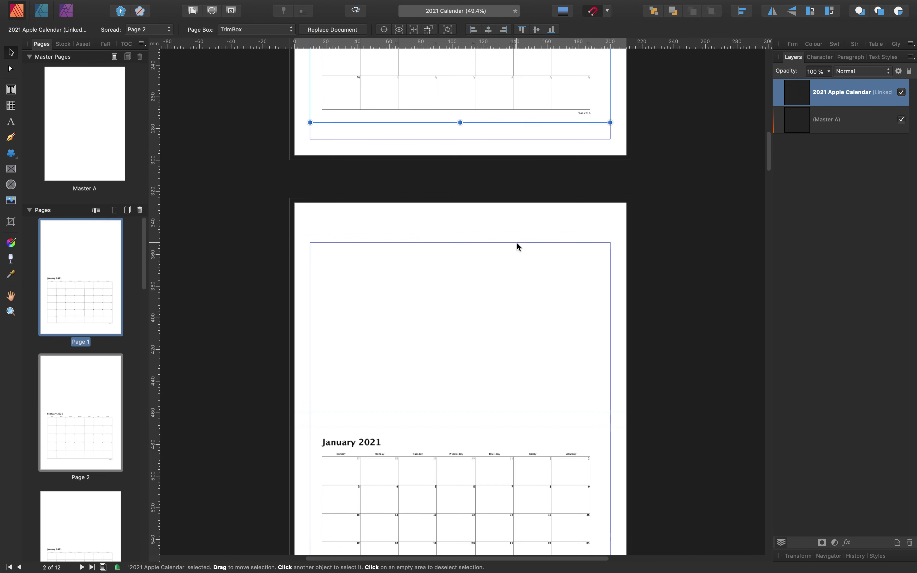
pyautogui.click(471, 273)
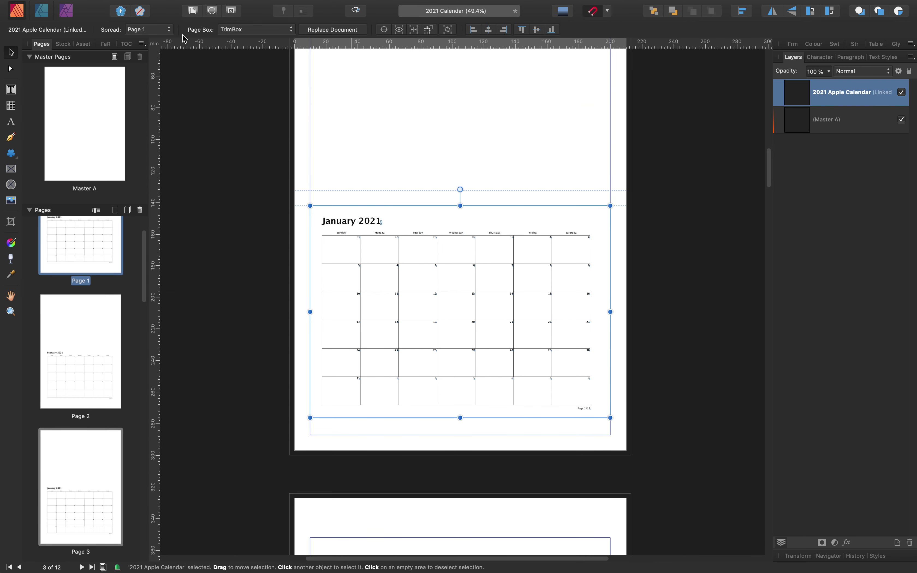
pyautogui.click(168, 30)
pyautogui.click(138, 46)
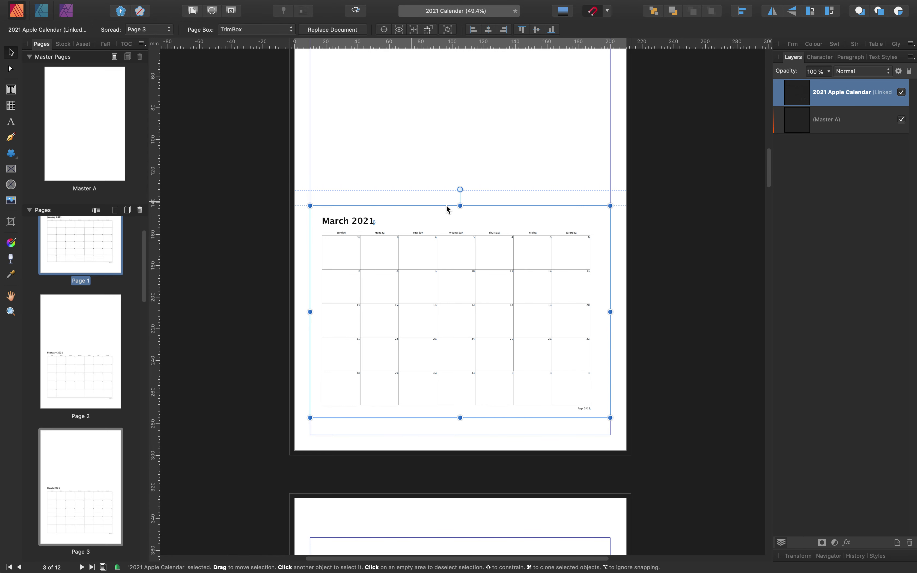
pyautogui.scroll(-15, 452, 200)
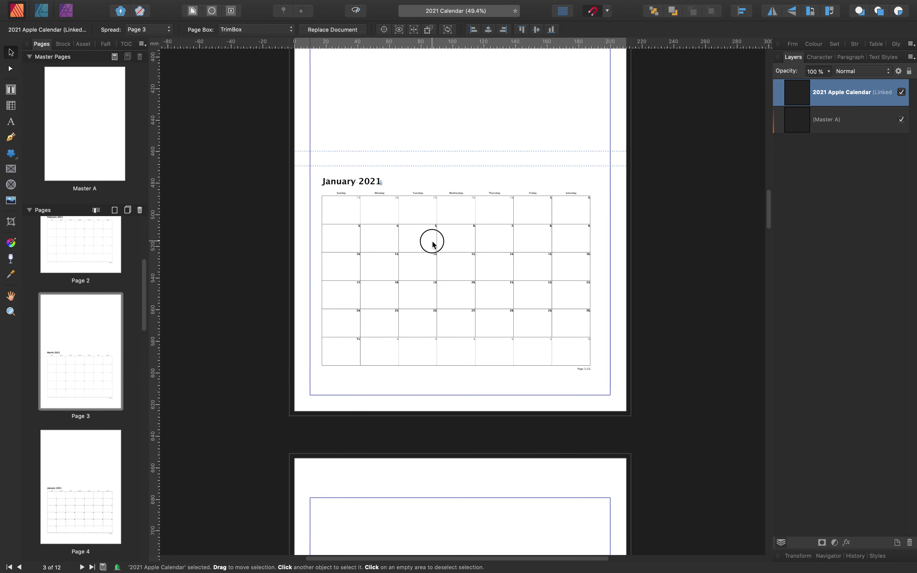
# Set page 4's calendar to April and page 5's calendar to May 2021
pyautogui.click(432, 244)
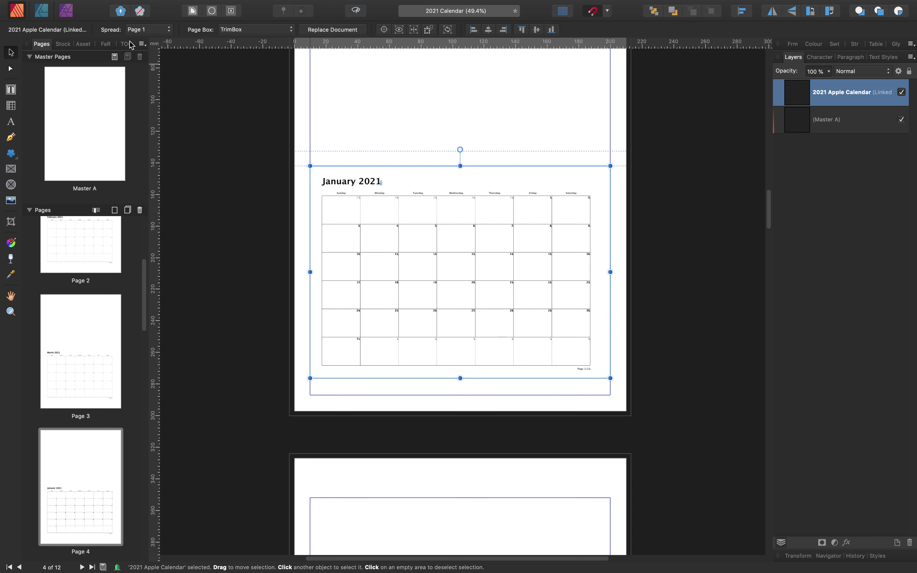
pyautogui.click(159, 29)
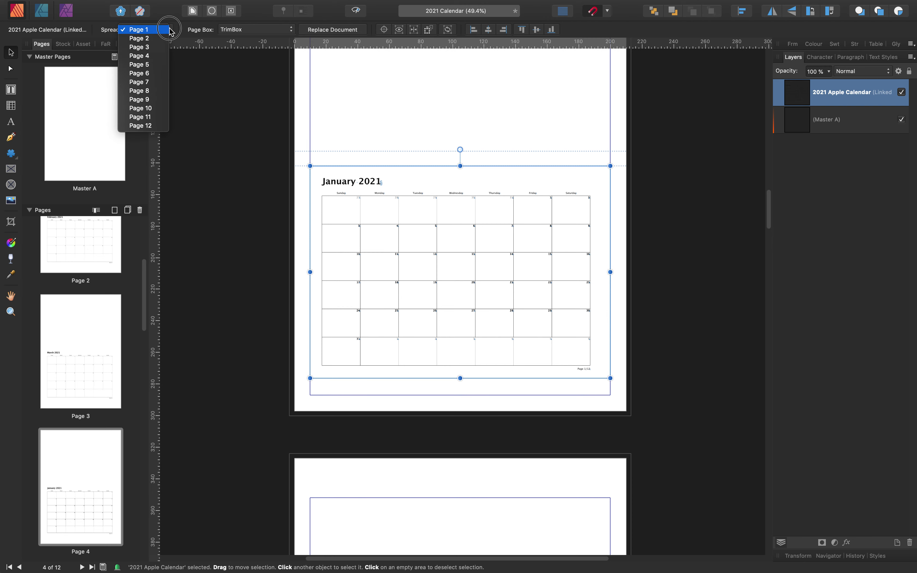
pyautogui.click(149, 57)
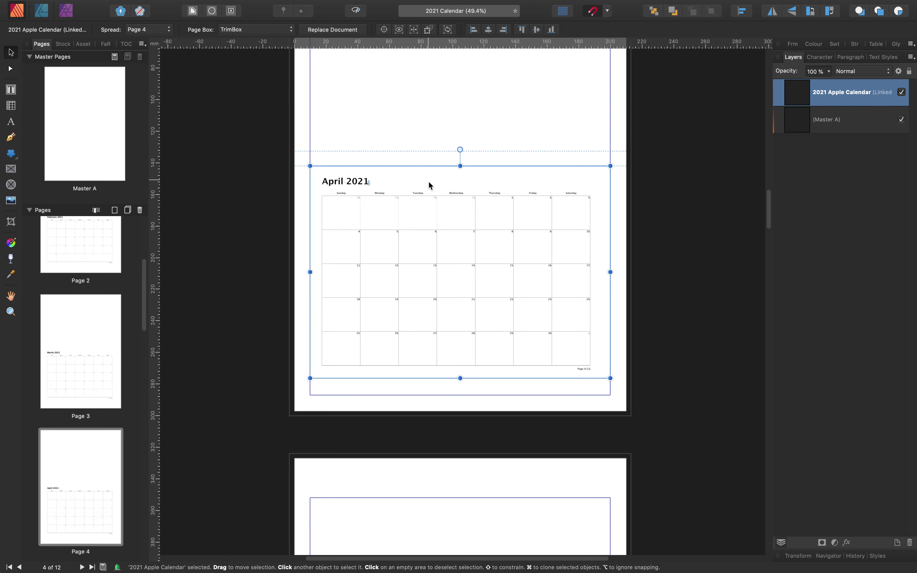
pyautogui.scroll(-4, 437, 267)
pyautogui.scroll(-14, 437, 267)
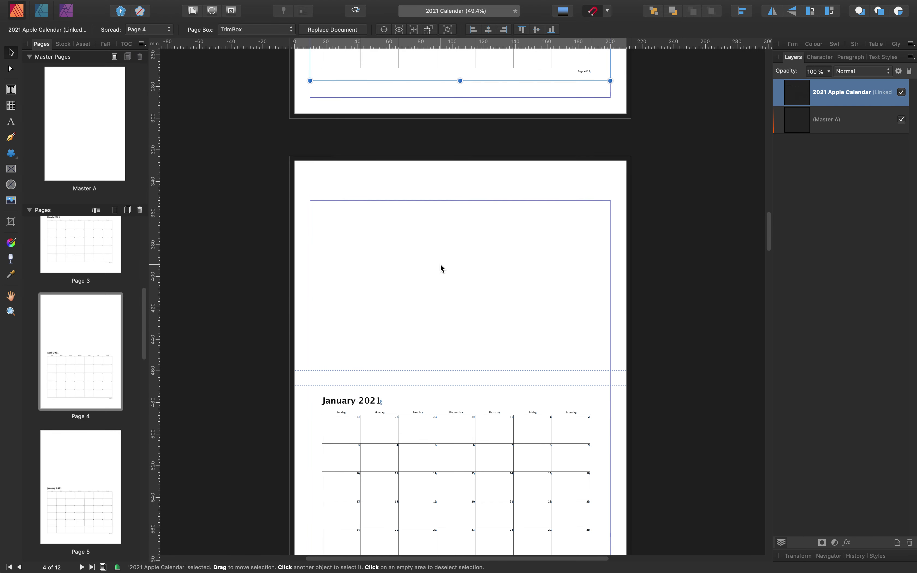
pyautogui.click(447, 230)
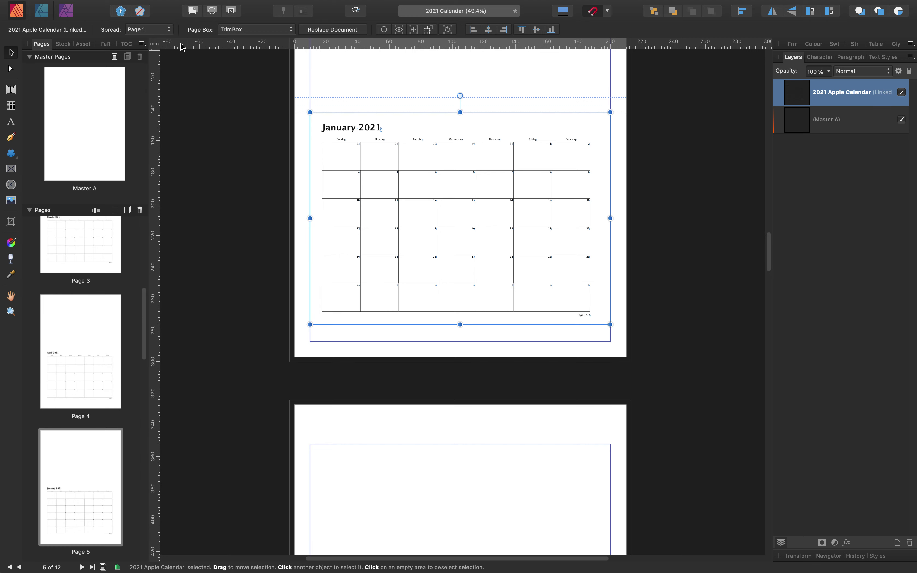
pyautogui.click(171, 30)
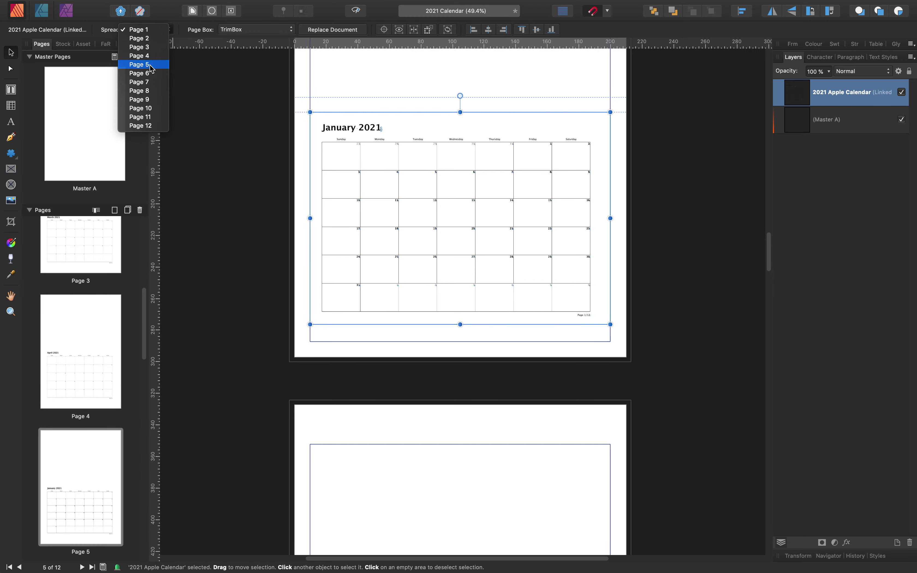
pyautogui.click(139, 65)
pyautogui.scroll(-13, 516, 254)
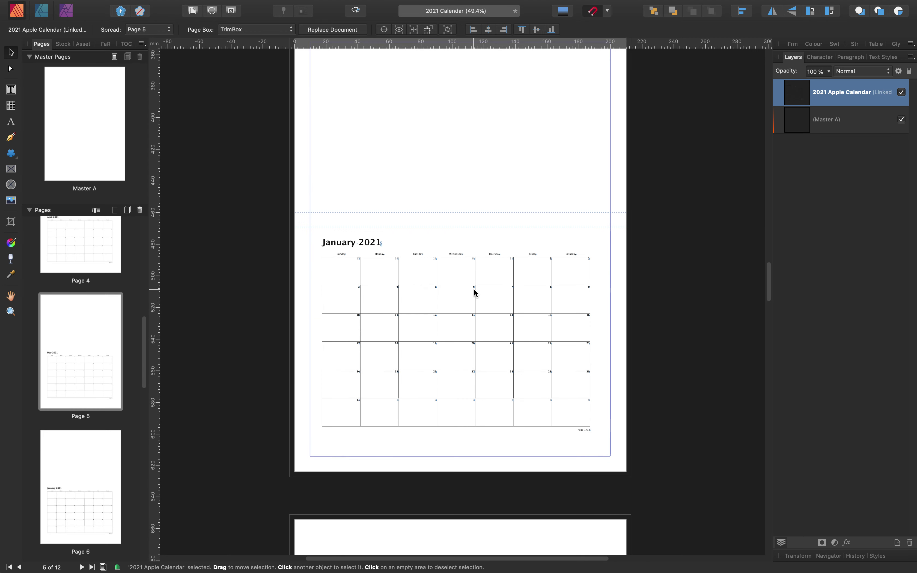
# Set page 6's calendar to June and page 7's calendar to July 2021
pyautogui.click(474, 292)
pyautogui.click(170, 30)
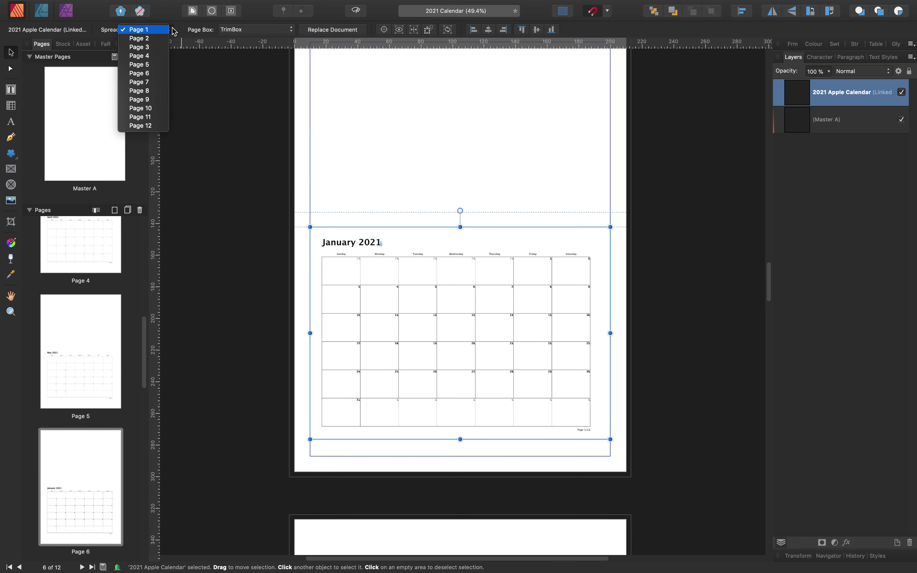
pyautogui.click(152, 74)
pyautogui.scroll(-13, 483, 190)
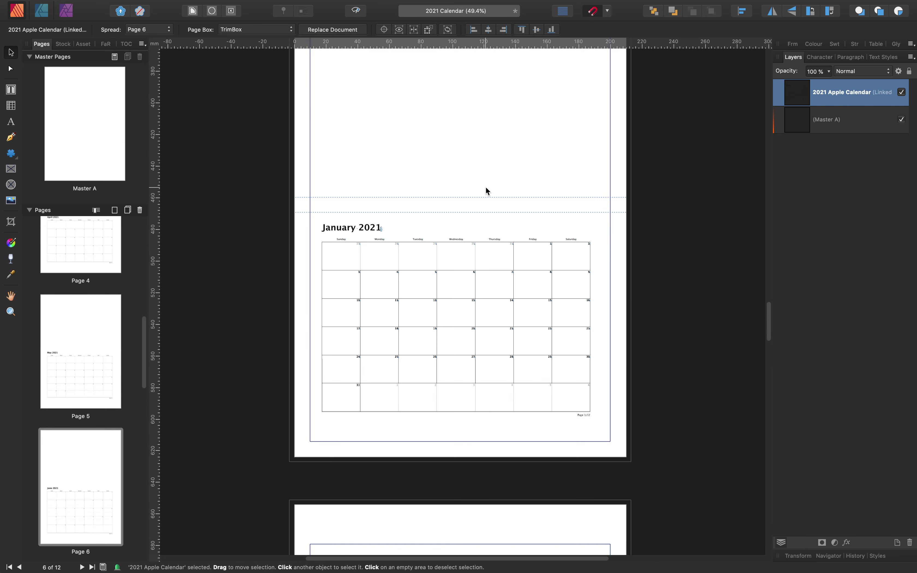
pyautogui.click(472, 207)
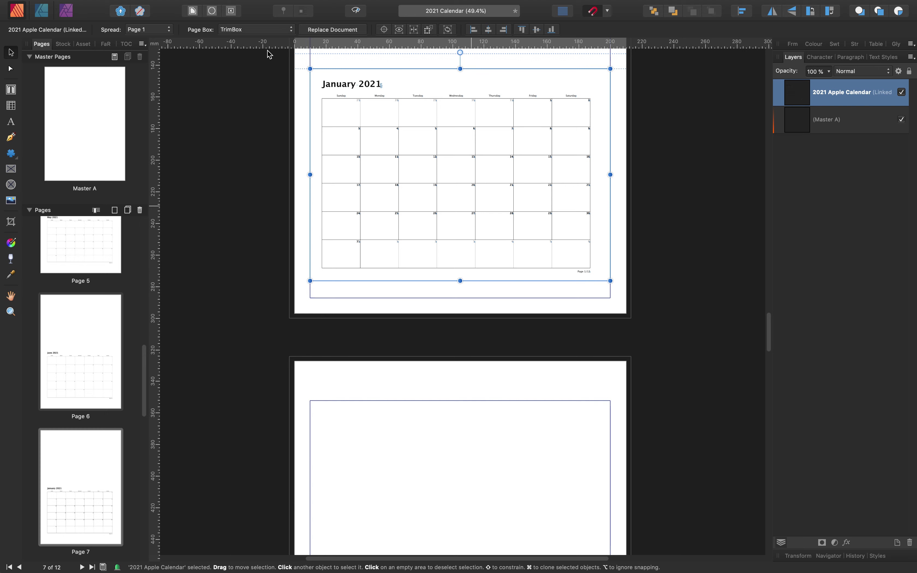
pyautogui.click(167, 30)
pyautogui.click(139, 82)
pyautogui.scroll(-10, 481, 97)
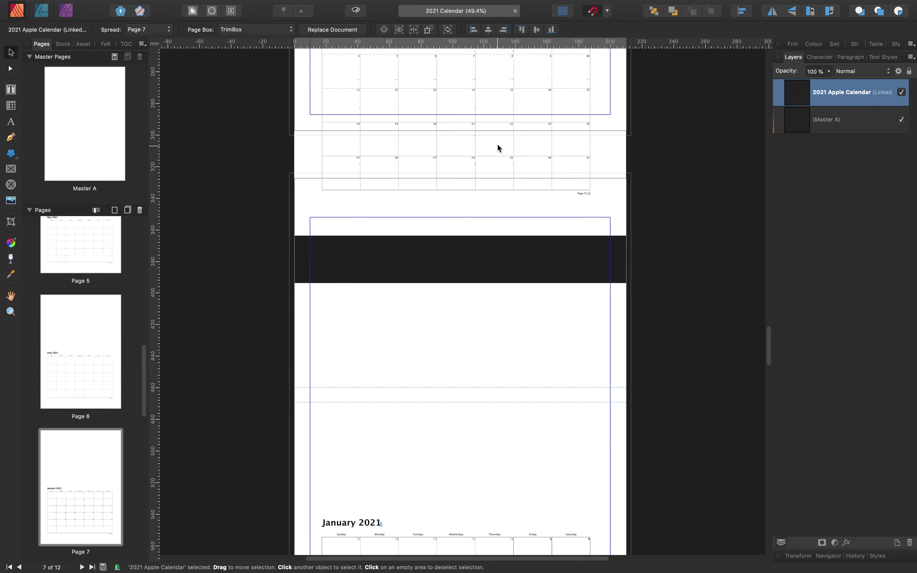
pyautogui.scroll(-6, 501, 139)
# Set pages 8, 9 and 10 to August, September and October 2021
pyautogui.click(456, 151)
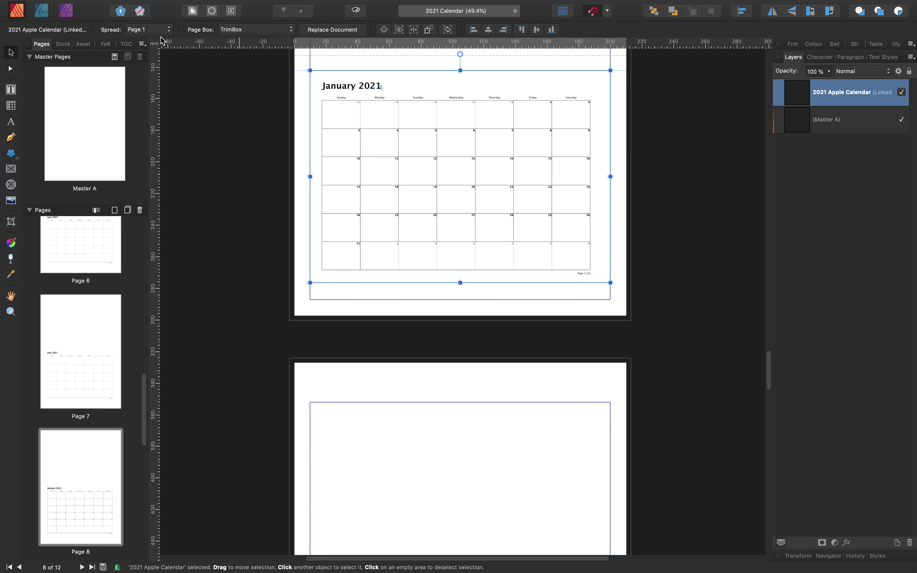
pyautogui.click(171, 33)
pyautogui.click(139, 91)
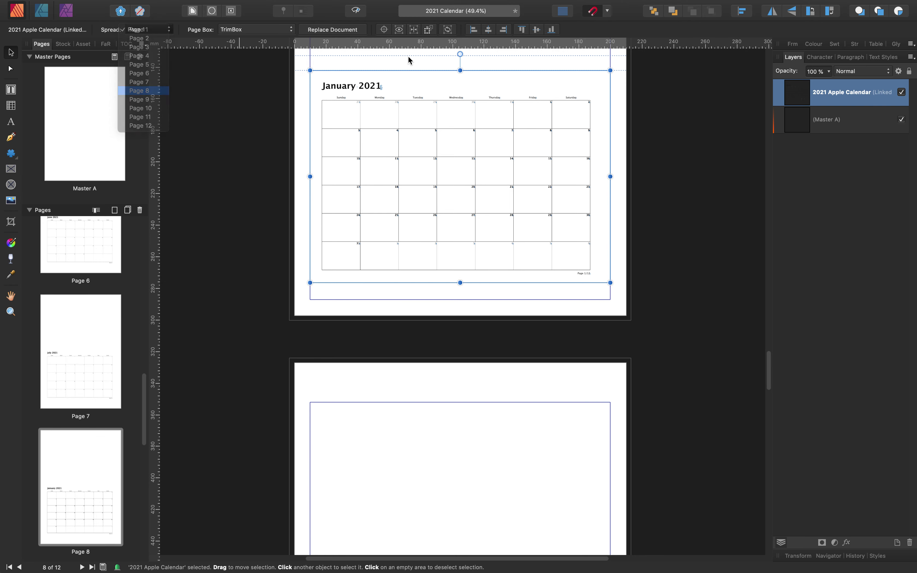
pyautogui.scroll(-15, 455, 205)
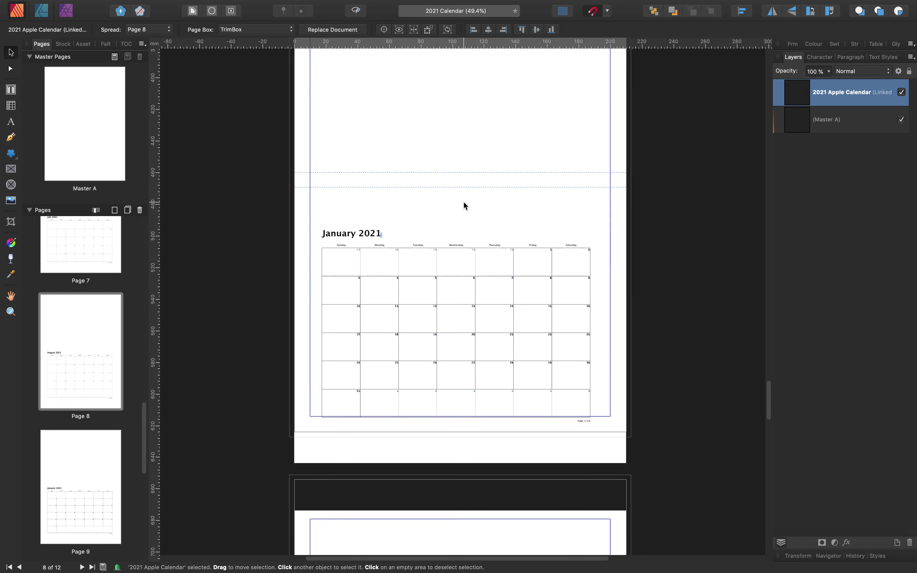
pyautogui.click(473, 211)
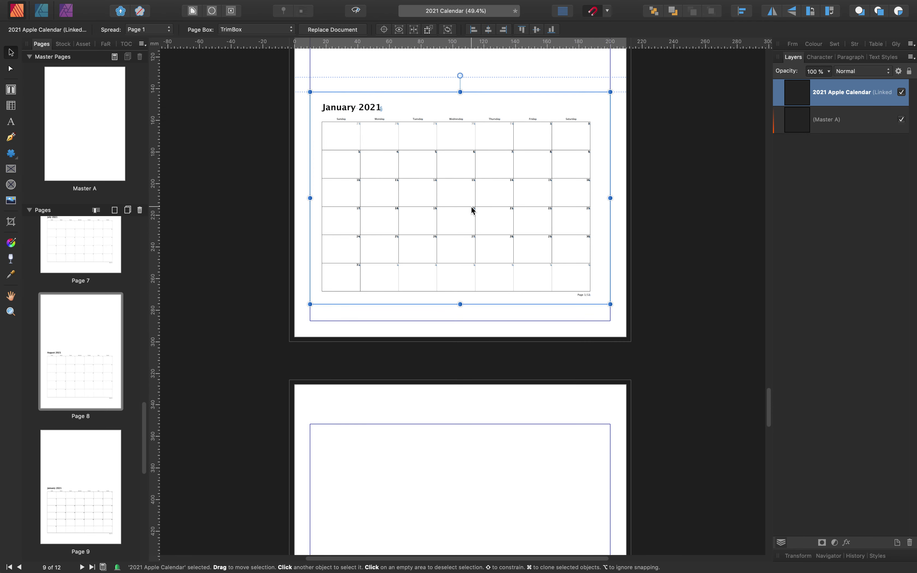
pyautogui.click(172, 32)
pyautogui.click(155, 100)
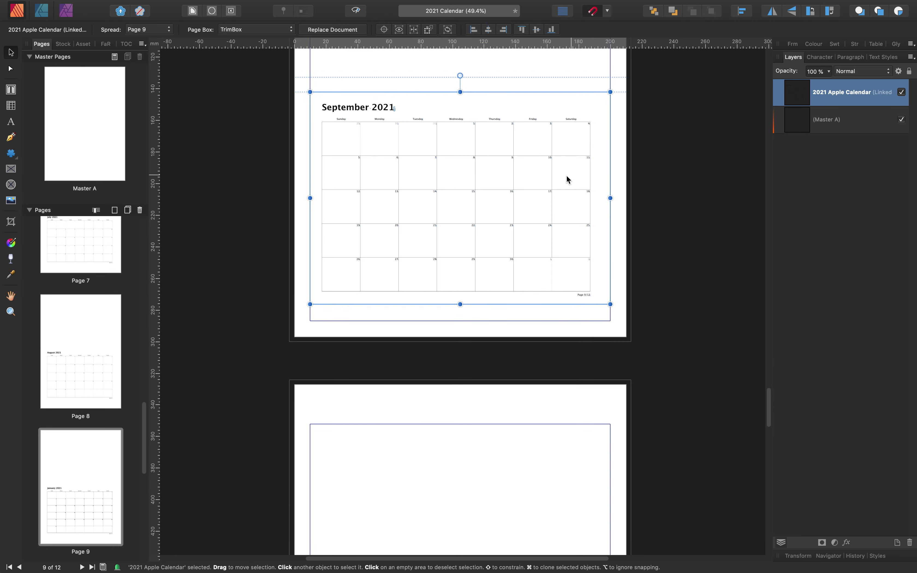
pyautogui.scroll(-10, 469, 211)
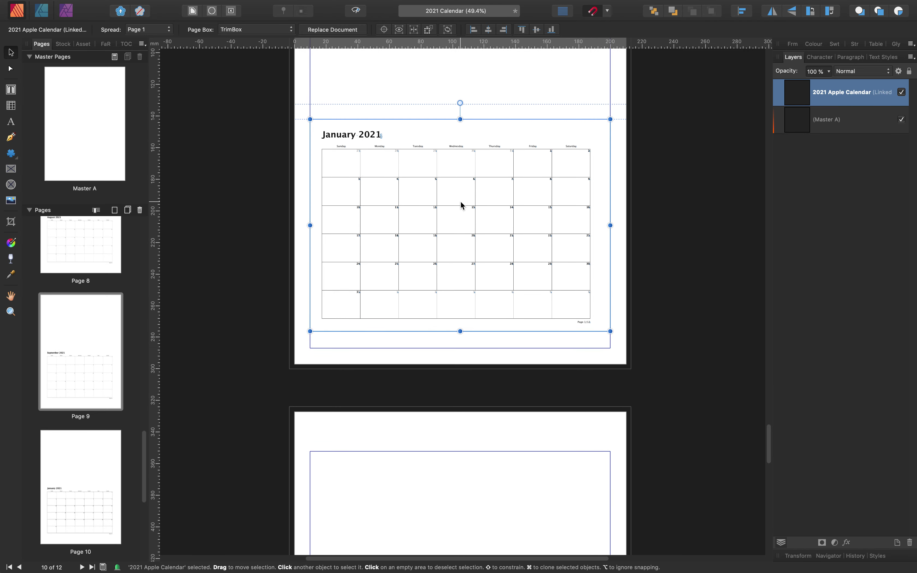
pyautogui.click(171, 33)
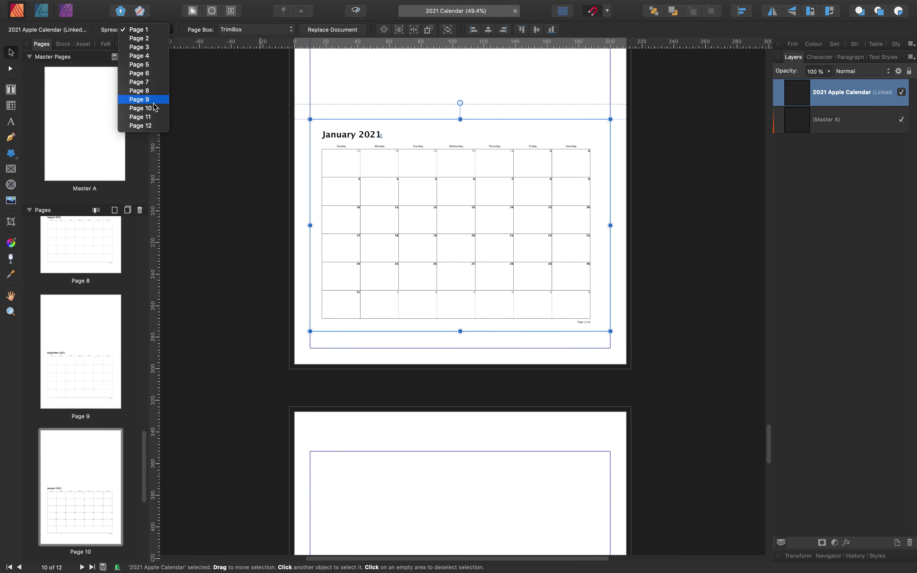
pyautogui.press('Return')
pyautogui.scroll(-10, 499, 260)
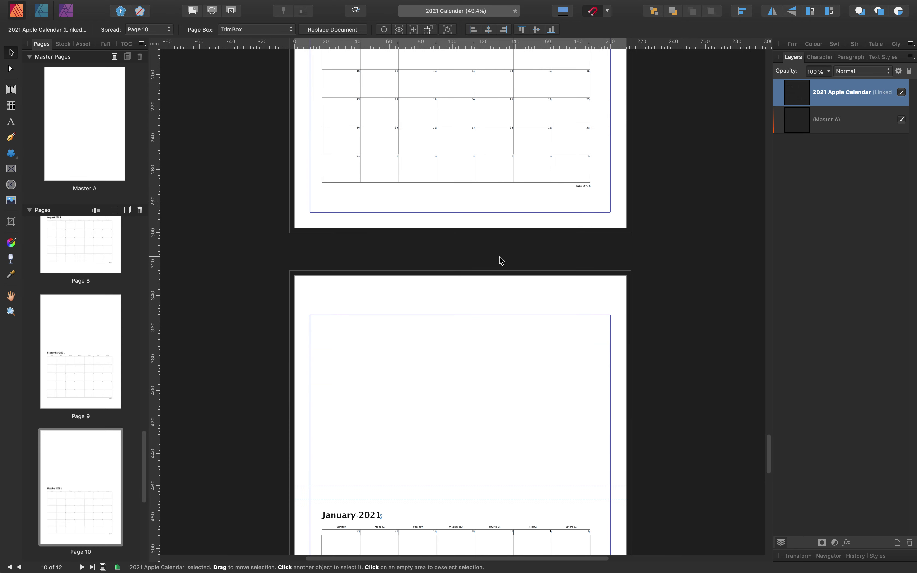
# Set page 11's calendar to November and page 12's calendar to December 2021
pyautogui.click(464, 265)
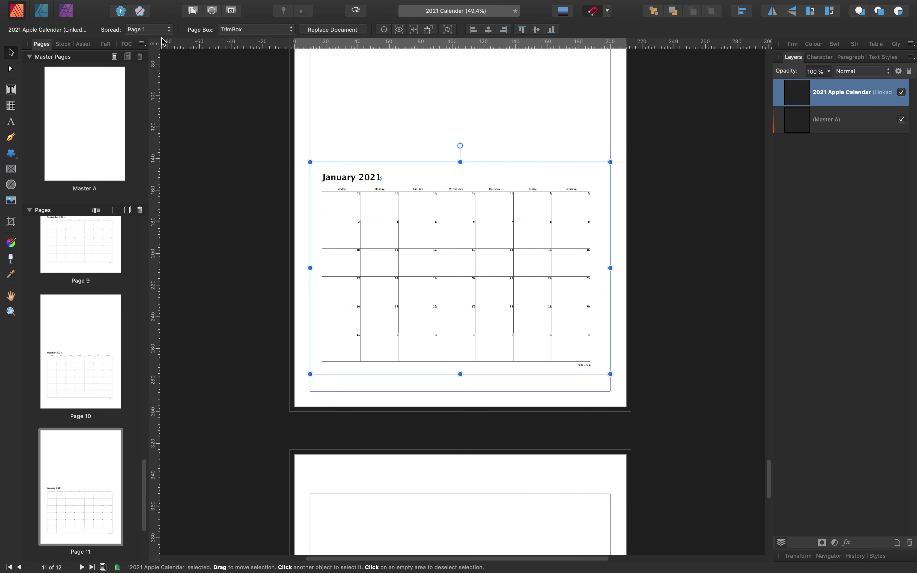
pyautogui.click(173, 30)
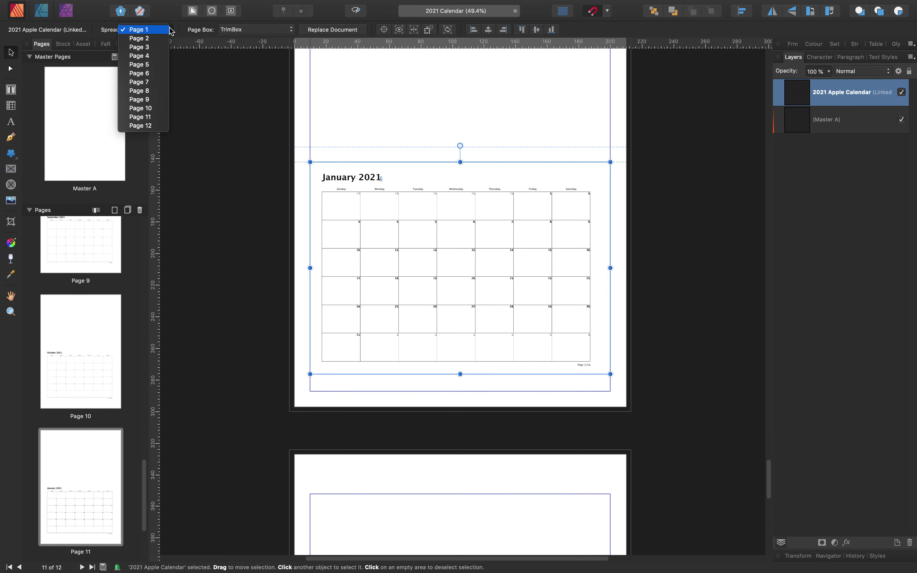
pyautogui.click(153, 119)
pyautogui.scroll(-10, 558, 195)
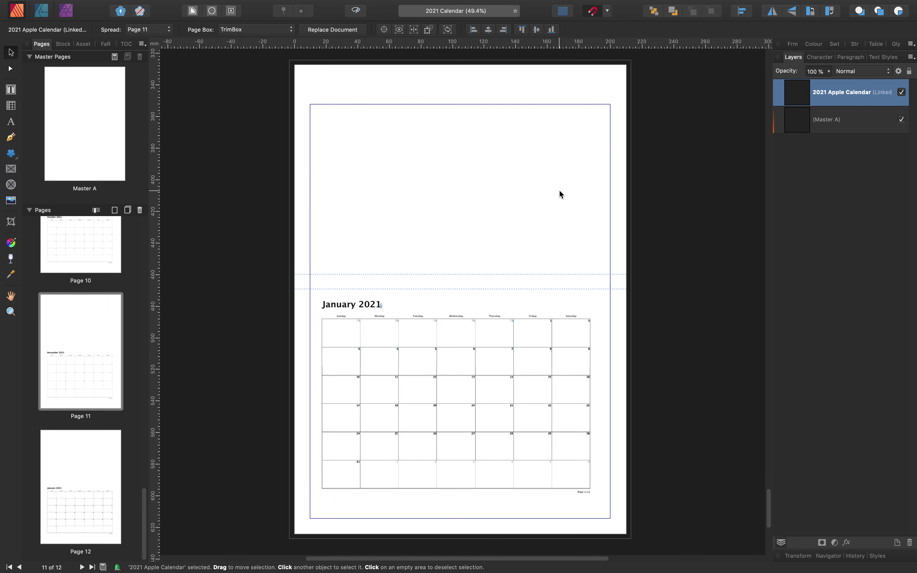
pyautogui.scroll(-3, 558, 192)
pyautogui.click(487, 186)
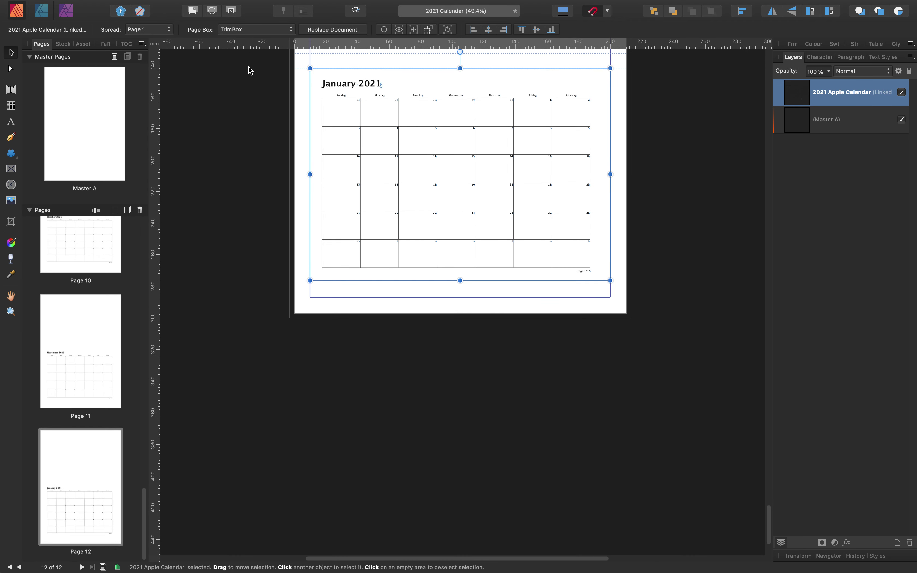
pyautogui.click(169, 26)
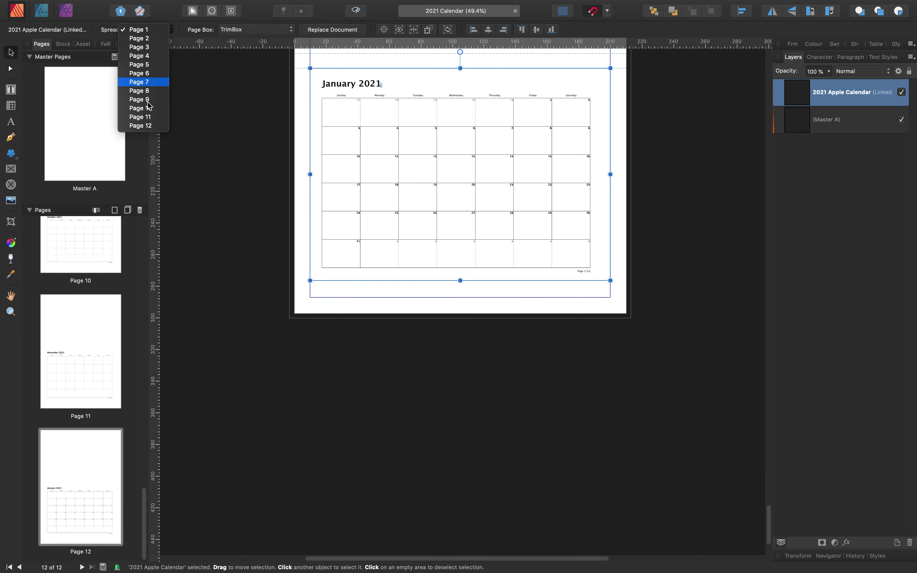
pyautogui.click(150, 127)
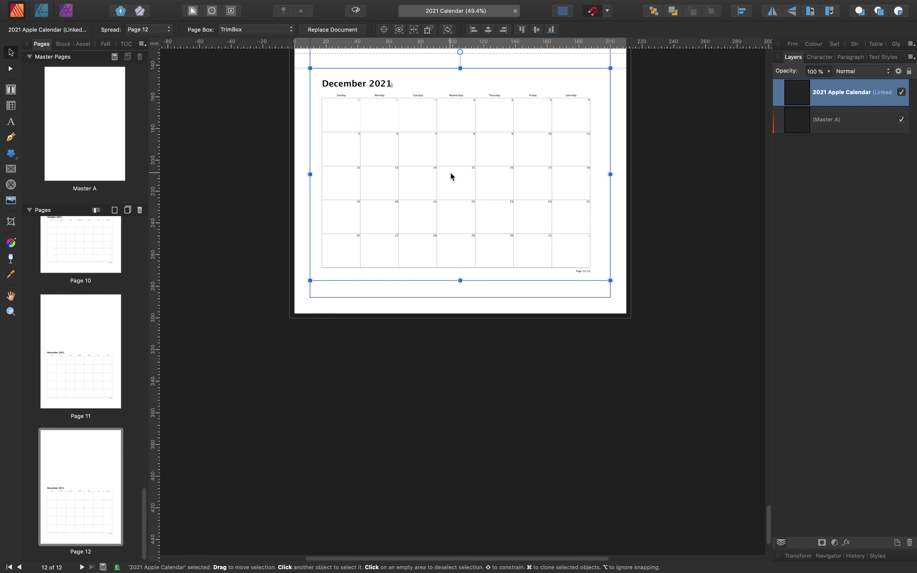
pyautogui.scroll(15, 580, 212)
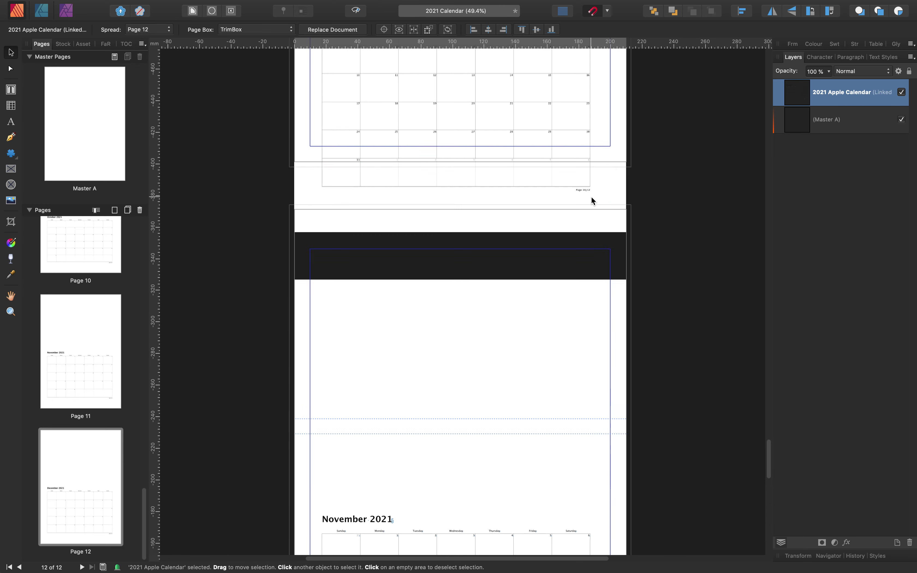
pyautogui.scroll(15, 591, 200)
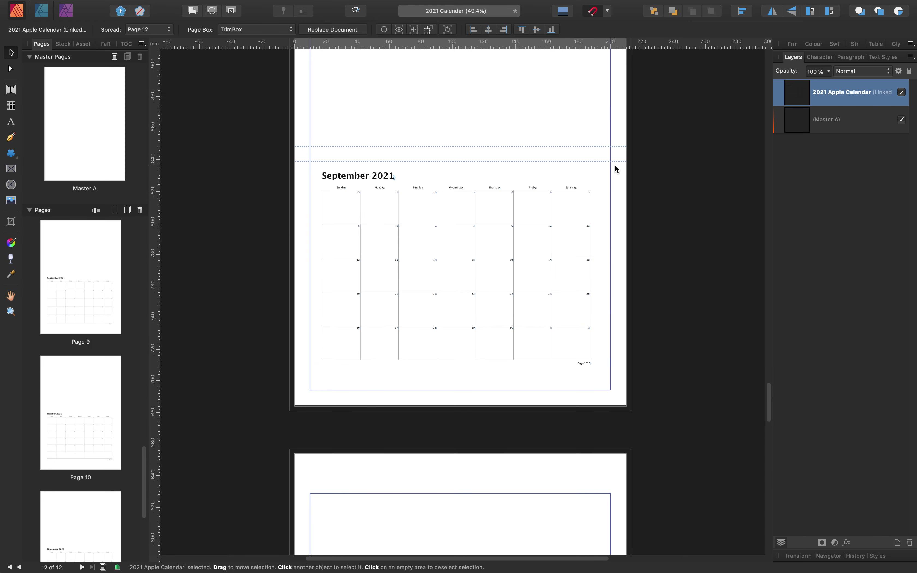
pyautogui.moveTo(770, 387); pyautogui.dragTo(771, 90)
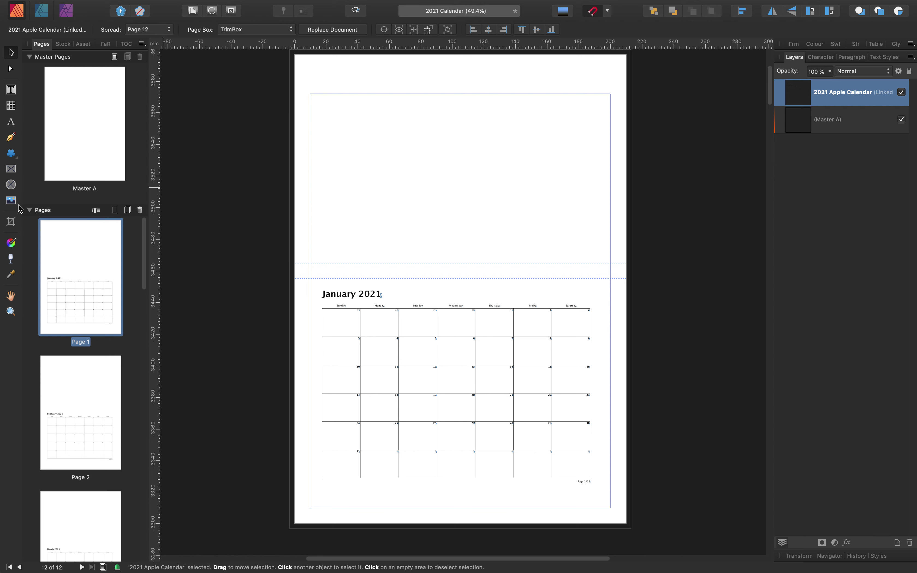
# Draw a picture frame across page 1's top area above the January grid, then copy it
pyautogui.click(11, 169)
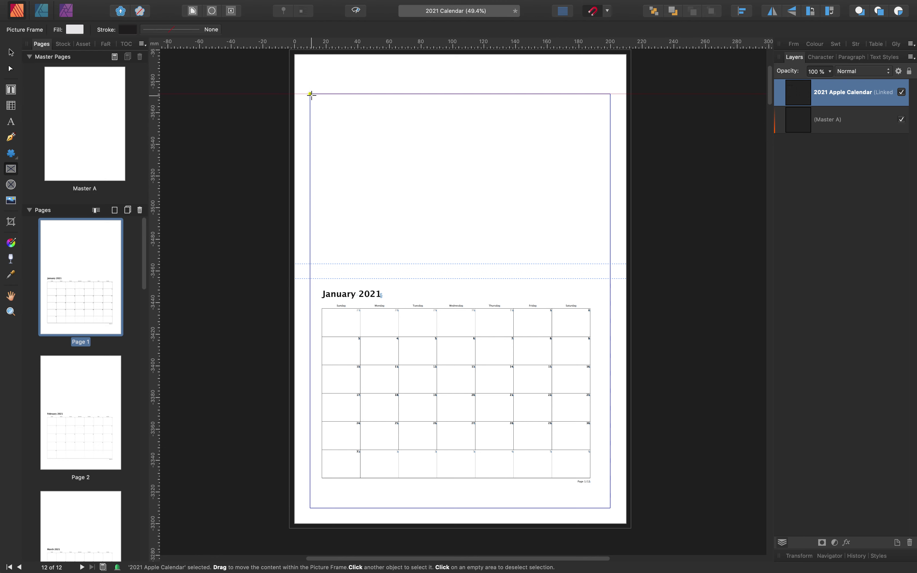
pyautogui.moveTo(310, 95); pyautogui.dragTo(610, 264)
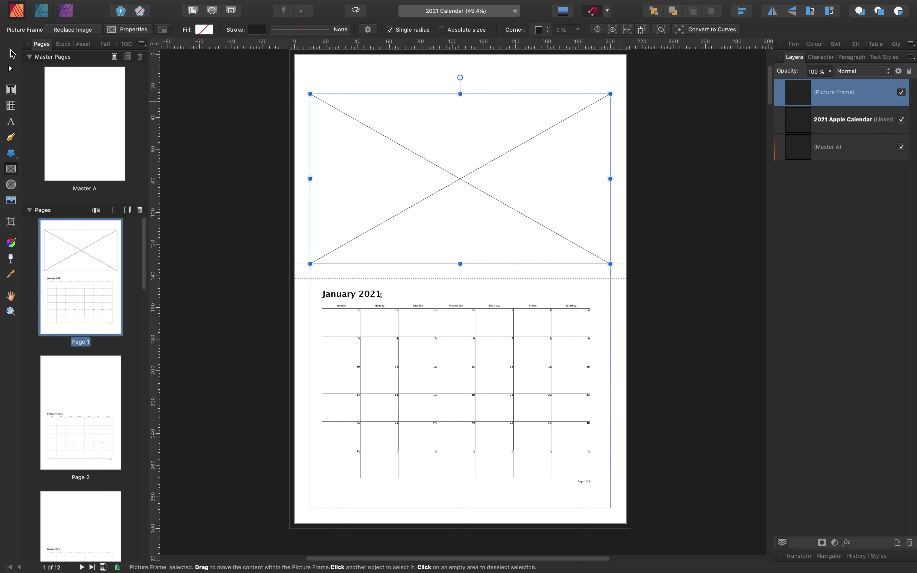
pyautogui.press('v')
pyautogui.rightClick(470, 137)
pyautogui.click(495, 153)
pyautogui.rightClick(470, 123)
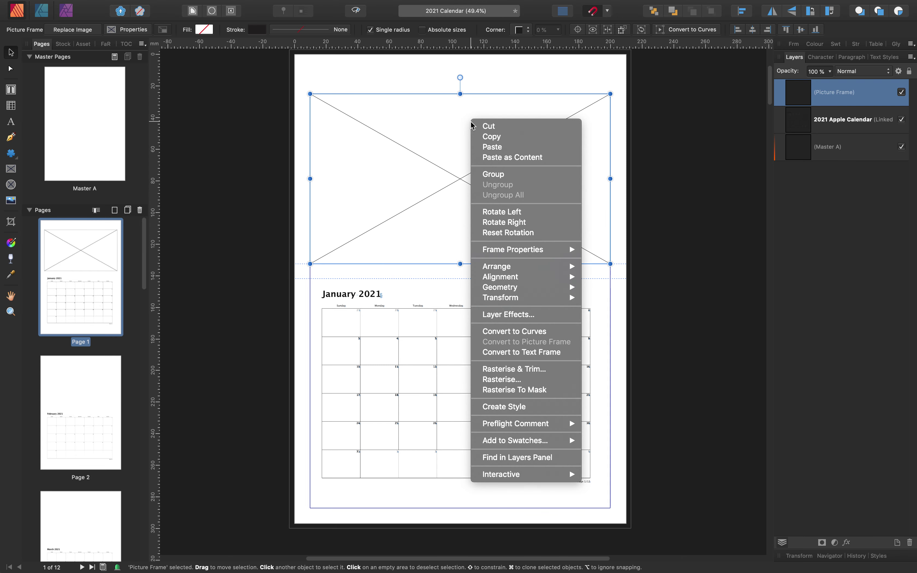
# Copy the picture frame and paste it onto the February, March and April pages
pyautogui.click(495, 138)
pyautogui.scroll(-5, 498, 147)
pyautogui.scroll(-7, 498, 150)
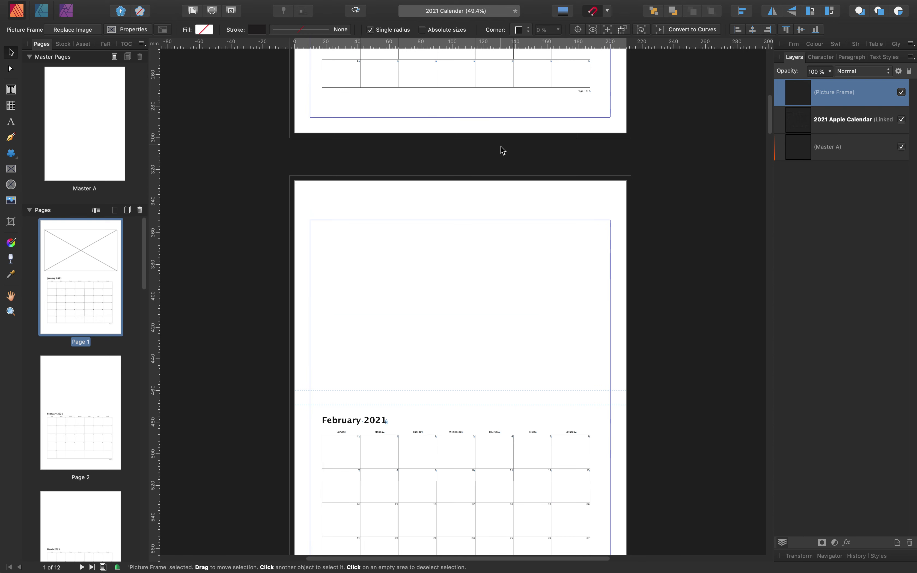
pyautogui.rightClick(440, 177)
pyautogui.click(467, 209)
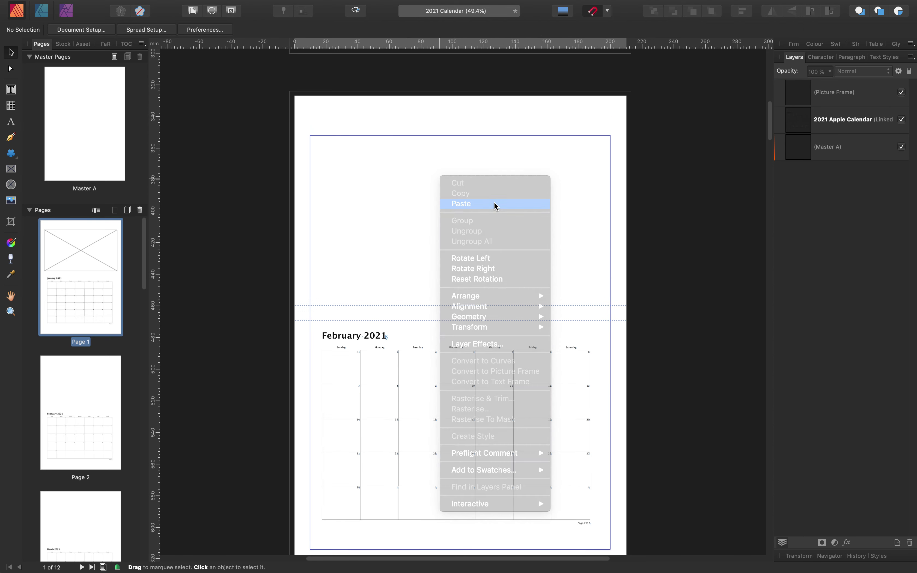
pyautogui.scroll(-10, 502, 197)
pyautogui.scroll(-4, 501, 192)
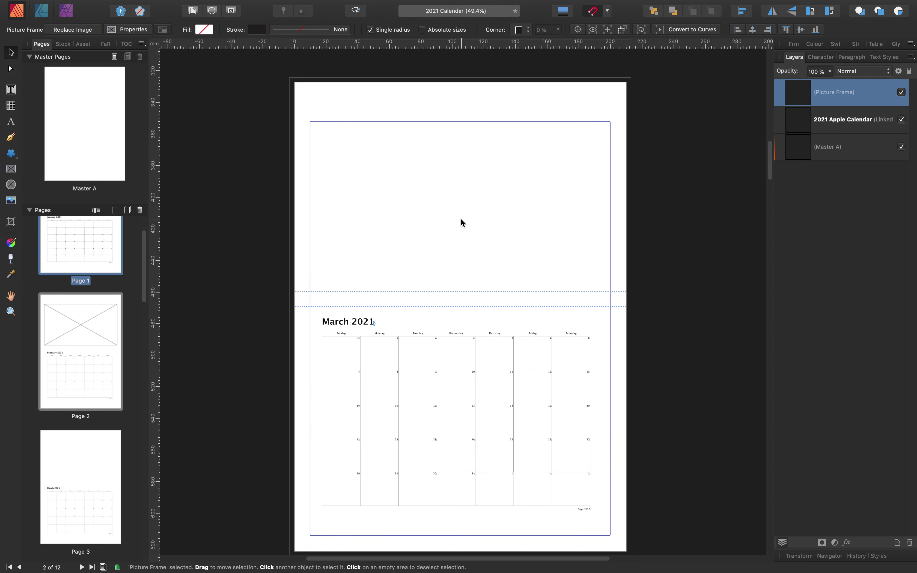
pyautogui.rightClick(450, 196)
pyautogui.click(466, 212)
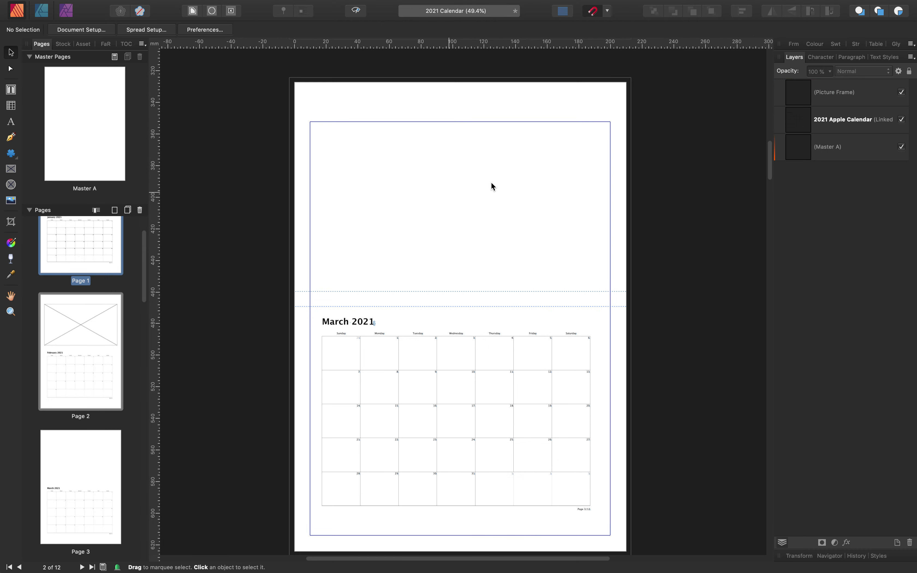
pyautogui.scroll(-3, 497, 183)
pyautogui.scroll(-15, 500, 181)
pyautogui.rightClick(447, 127)
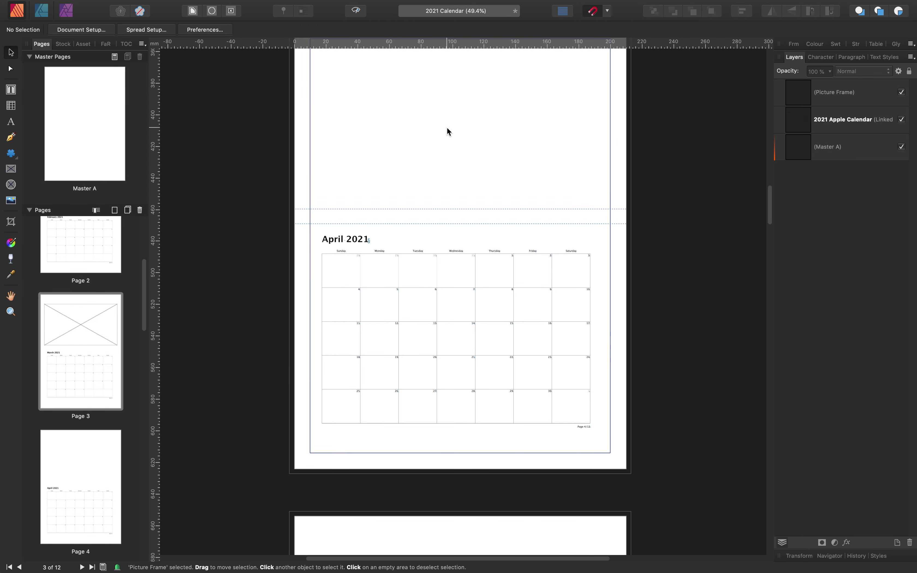
pyautogui.click(478, 153)
# Paste the picture frame onto the May through September pages
pyautogui.scroll(-12, 532, 146)
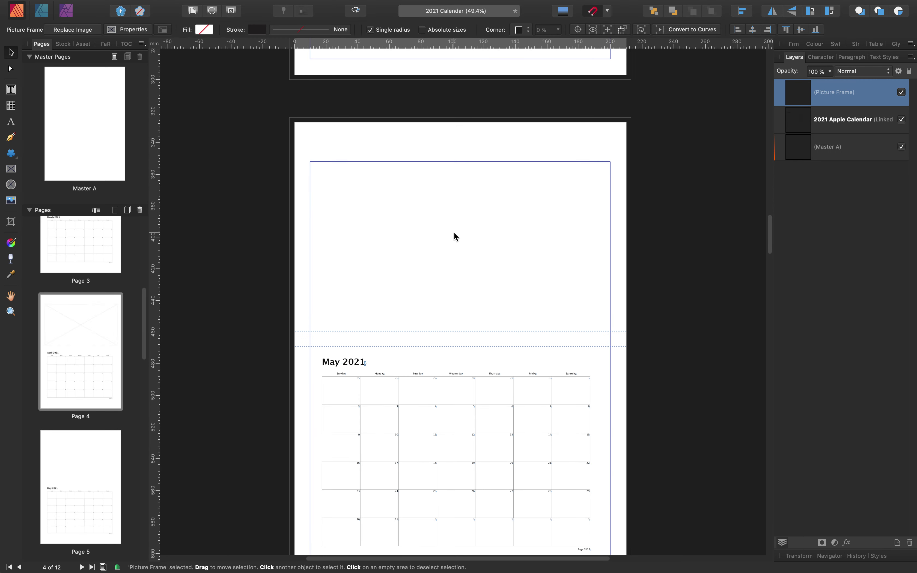
pyautogui.rightClick(454, 232)
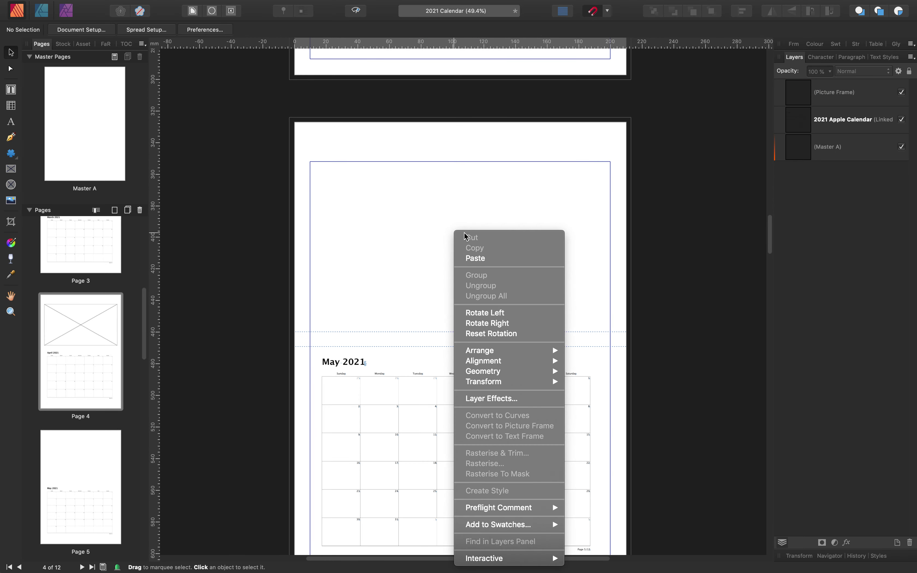
pyautogui.click(486, 259)
pyautogui.scroll(-10, 564, 190)
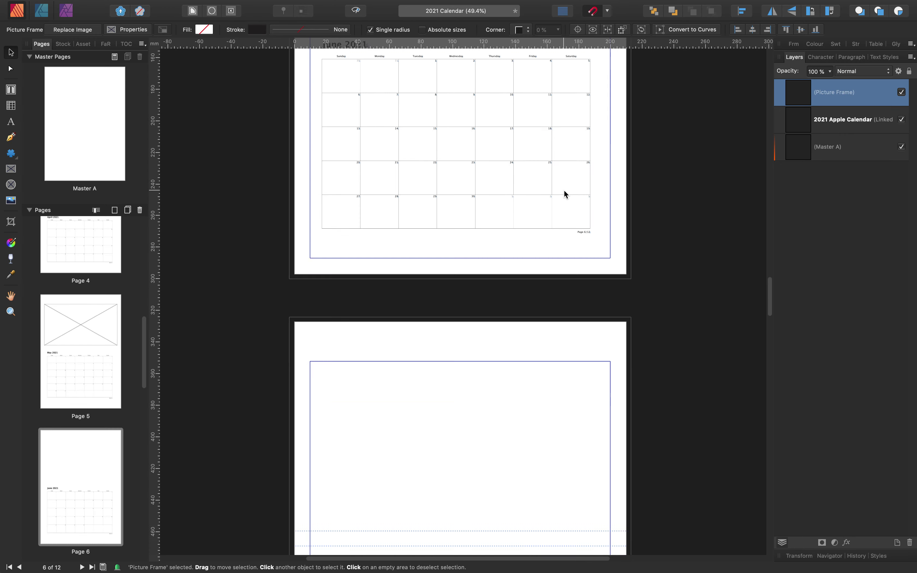
pyautogui.rightClick(464, 184)
pyautogui.click(489, 211)
pyautogui.scroll(-10, 504, 199)
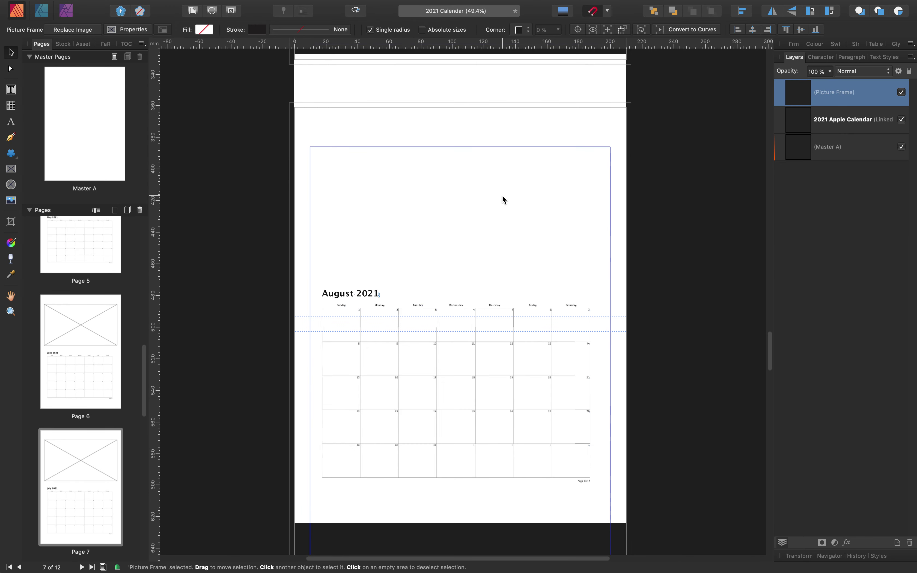
pyautogui.rightClick(460, 172)
pyautogui.click(485, 197)
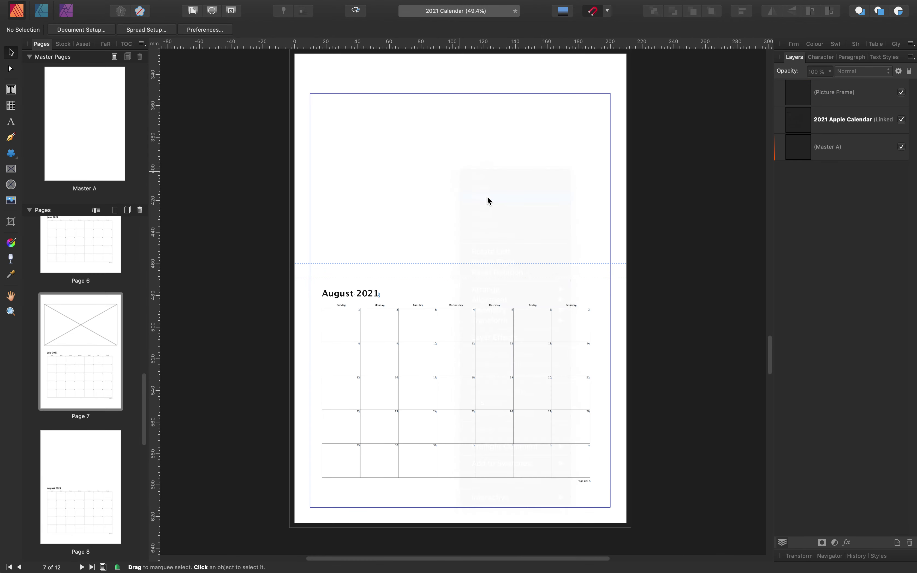
pyautogui.scroll(-6, 488, 195)
pyautogui.scroll(-7, 486, 191)
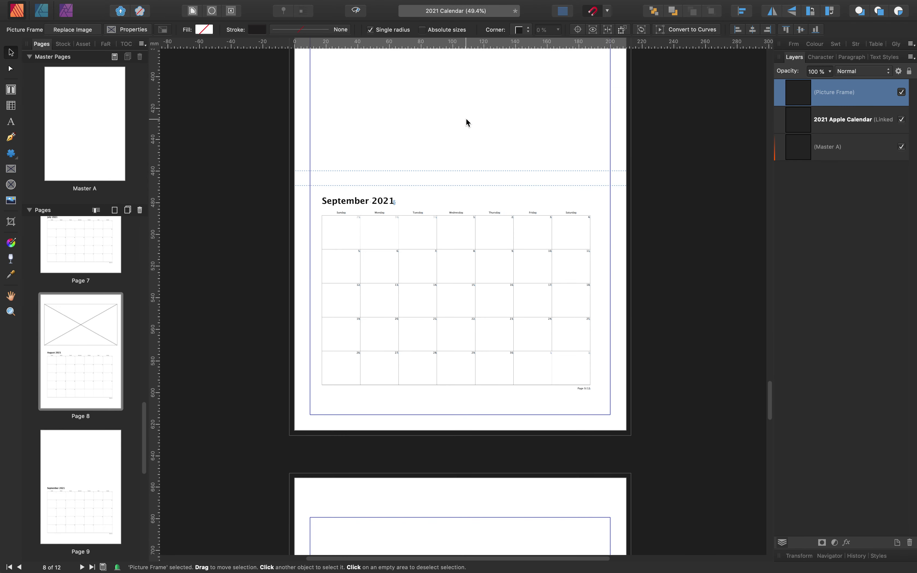
pyautogui.rightClick(466, 211)
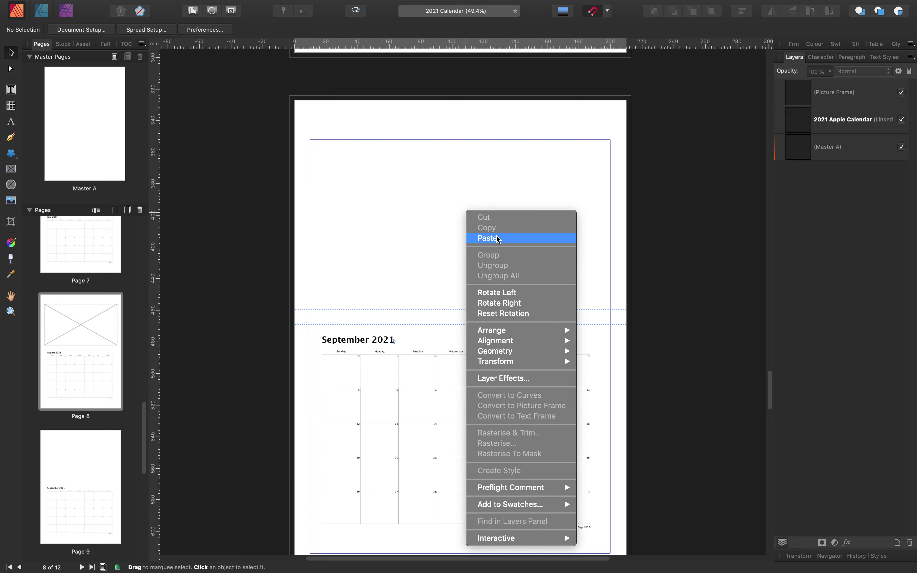
pyautogui.click(496, 239)
# Paste the frame onto October, November and December, then return to page 1
pyautogui.scroll(-7, 489, 195)
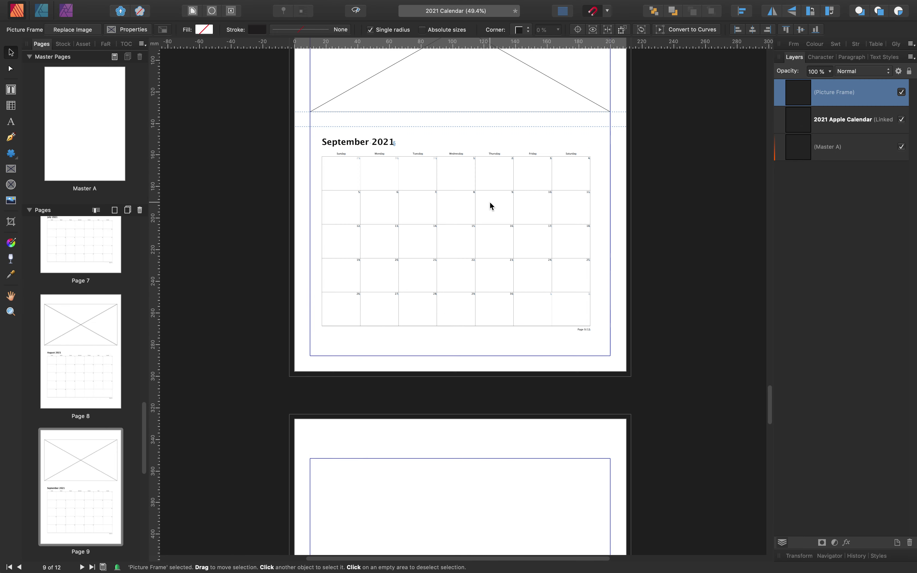
pyautogui.rightClick(449, 194)
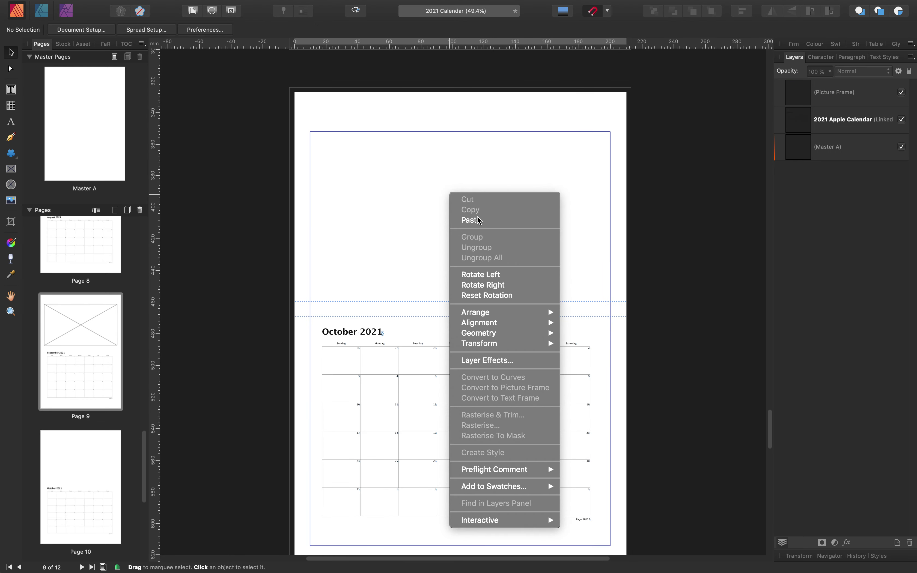
pyautogui.click(482, 221)
pyautogui.scroll(-7, 515, 216)
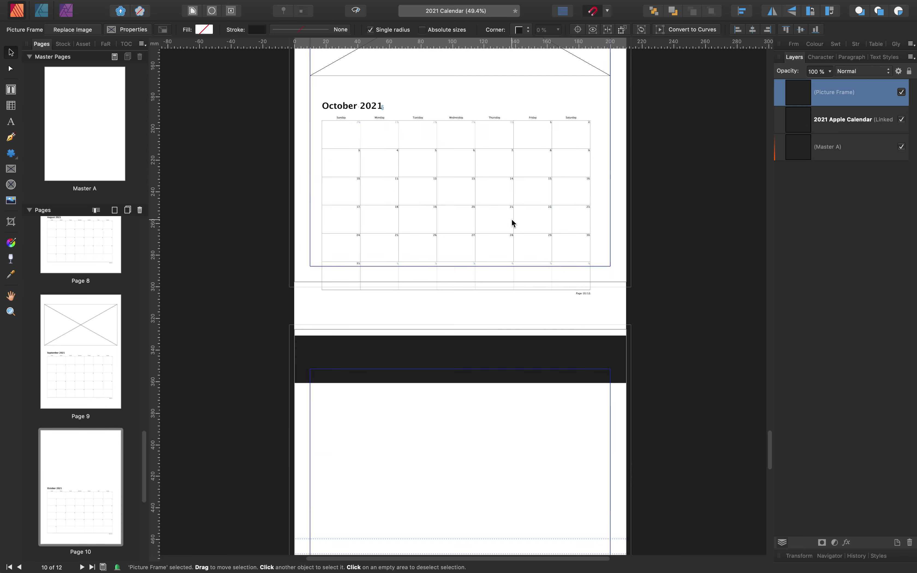
pyautogui.rightClick(468, 198)
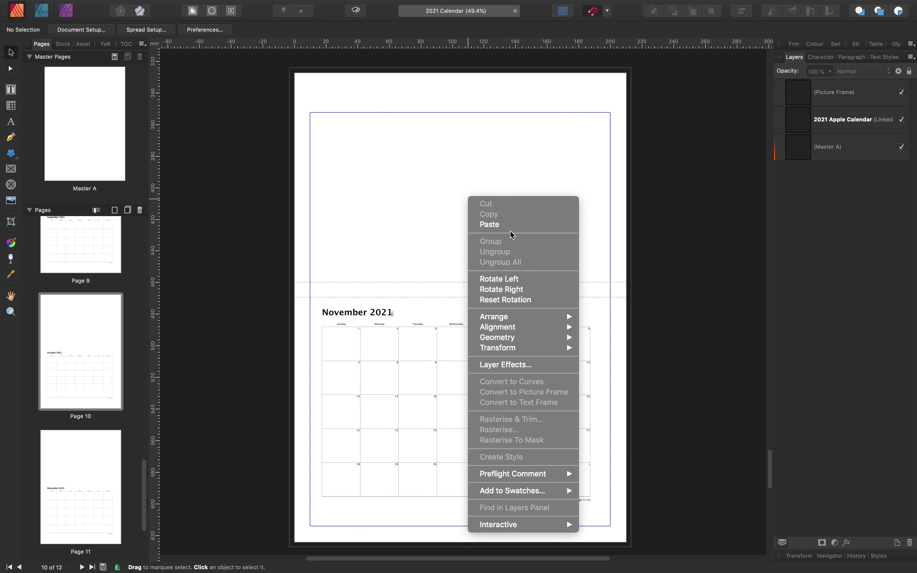
pyautogui.click(489, 224)
pyautogui.scroll(-7, 488, 182)
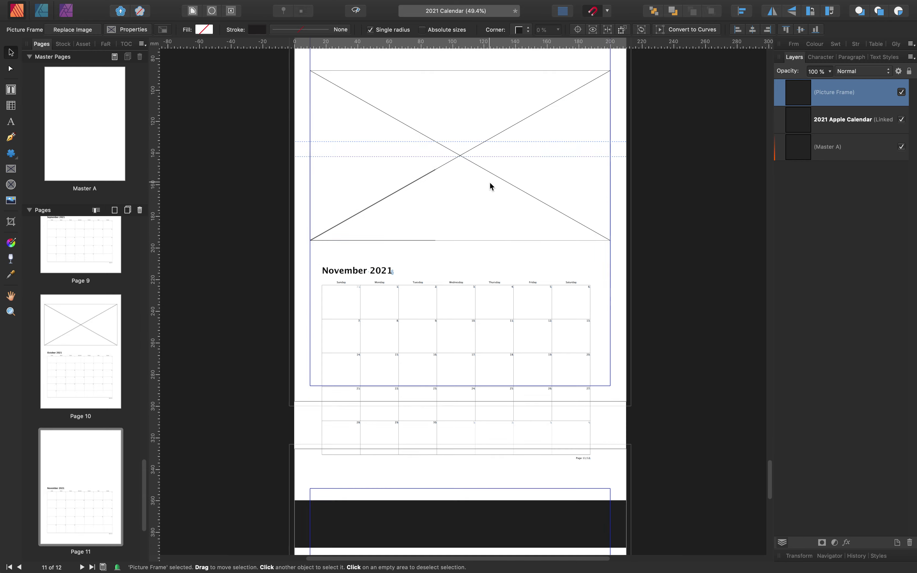
pyautogui.rightClick(454, 175)
pyautogui.click(484, 196)
pyautogui.scroll(-5, 469, 192)
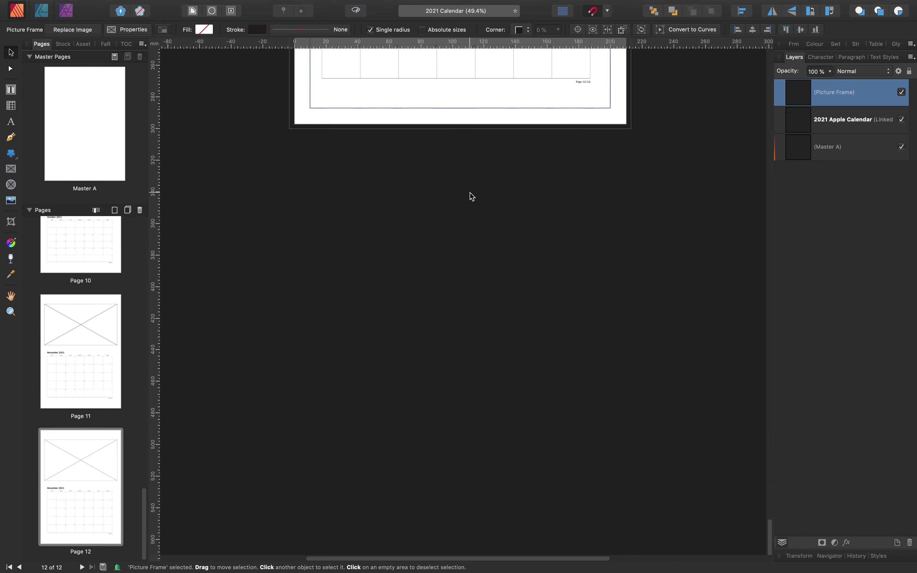
pyautogui.scroll(7, 470, 193)
pyautogui.moveTo(773, 493); pyautogui.dragTo(774, 61)
pyautogui.scroll(-6, 668, 309)
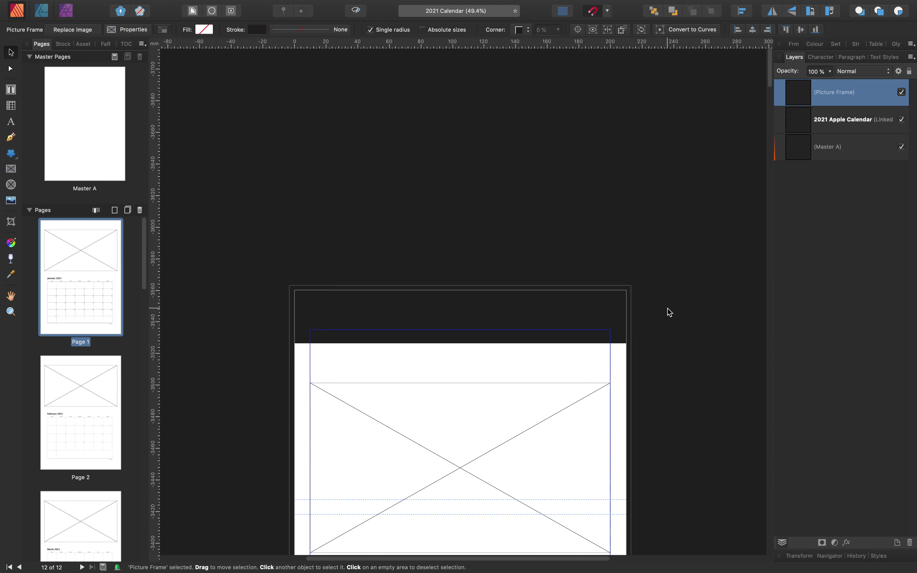
# Save the 2021 Calendar document with Cmd+S
pyautogui.scroll(-1, 668, 307)
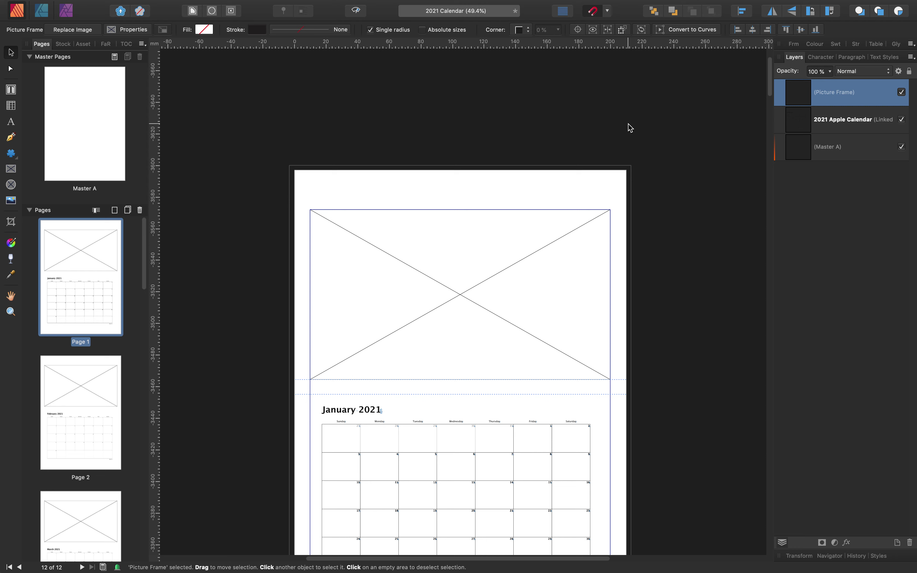
pyautogui.press('super+s')
pyautogui.scroll(-3, 709, 358)
# Select the empty picture frame on the January page
pyautogui.click(456, 165)
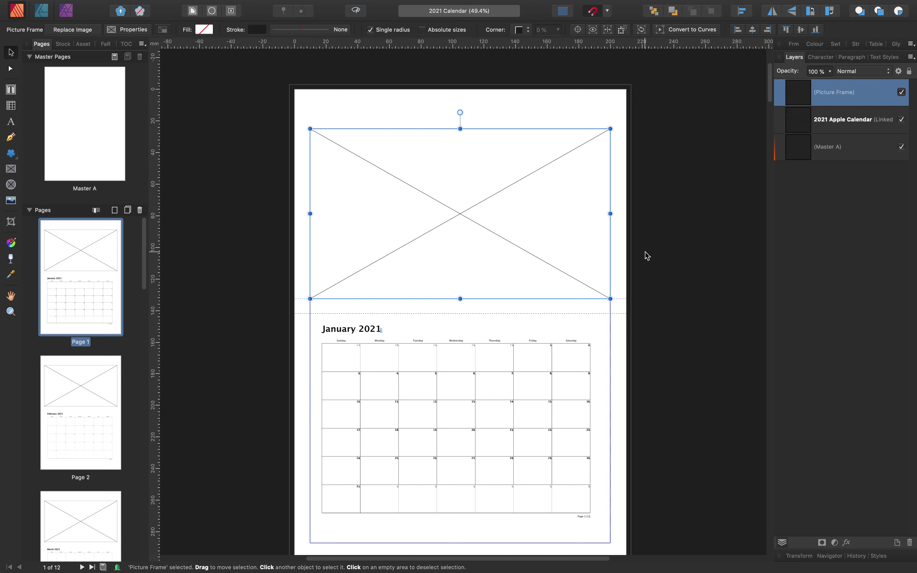
pyautogui.click(689, 207)
pyautogui.click(465, 183)
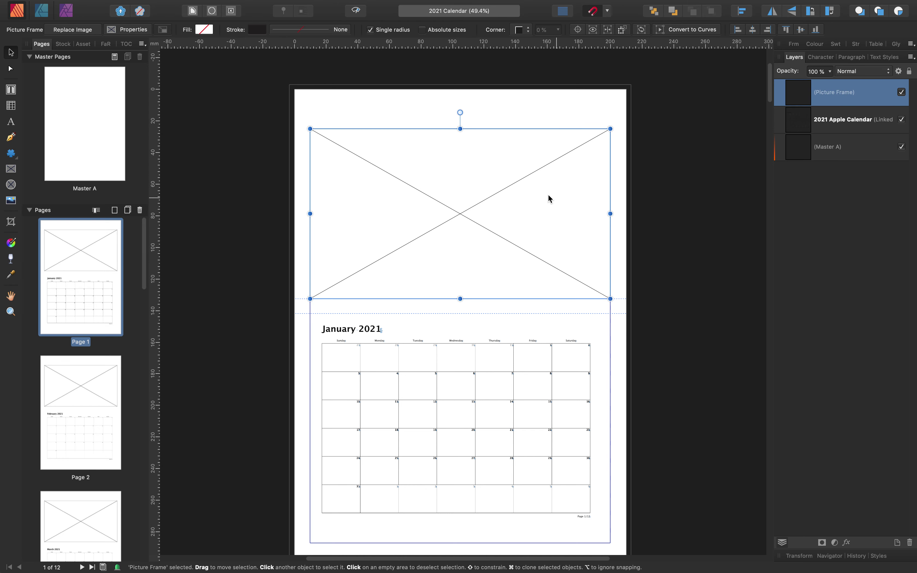
pyautogui.moveTo(114, 3)
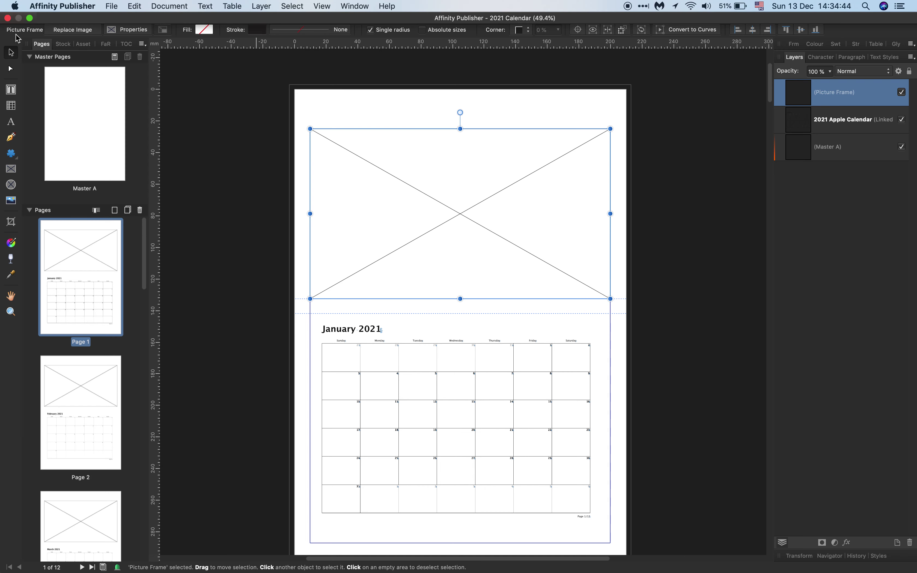
# In the Stock panel, switch the source from Unsplash to Pixabay and search for 'boats'
pyautogui.click(65, 44)
pyautogui.click(72, 58)
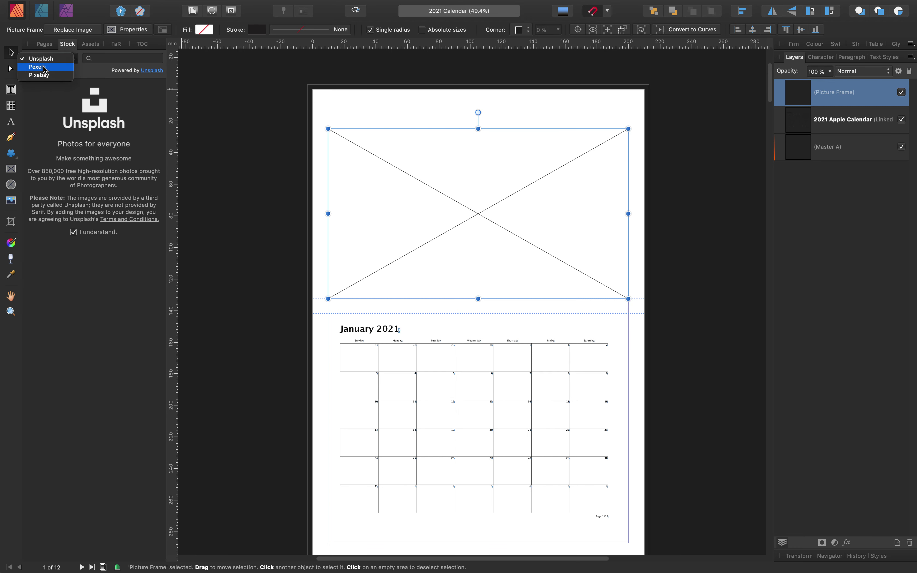
pyautogui.click(43, 75)
pyautogui.click(97, 57)
pyautogui.write('boats')
pyautogui.press('Return')
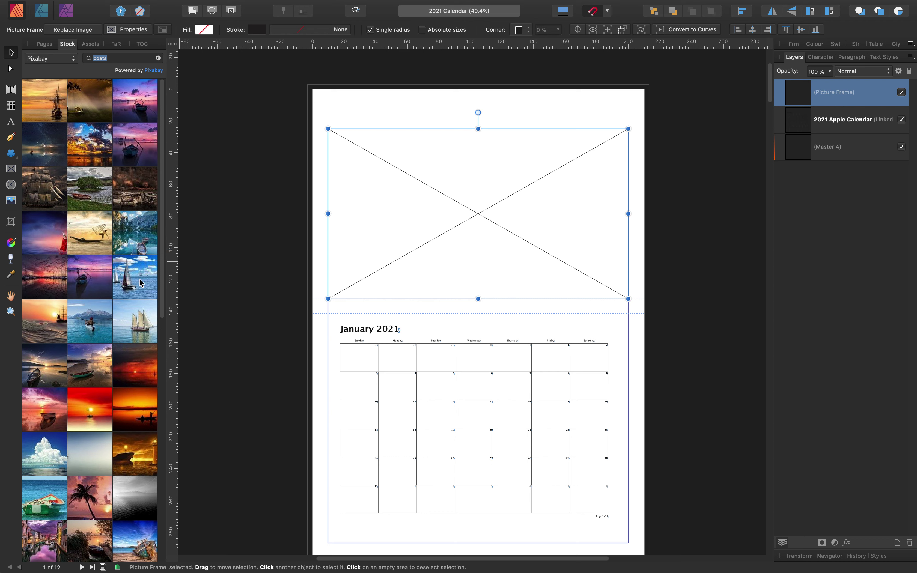
# Drop the fisherman-boat photo into the January picture frame
pyautogui.moveTo(69, 238); pyautogui.dragTo(473, 212)
pyautogui.moveTo(473, 212); pyautogui.dragTo(473, 213)
pyautogui.scroll(-10, 473, 265)
# Drop the lake-and-rowing-boats photo into the February picture frame
pyautogui.scroll(-2, 90, 265)
pyautogui.moveTo(135, 206); pyautogui.dragTo(477, 265)
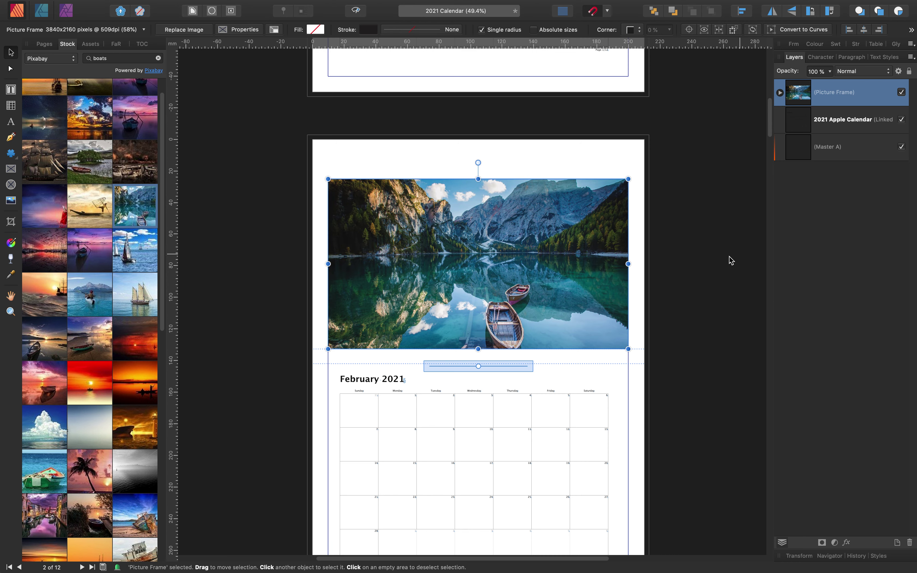
pyautogui.scroll(-10, 607, 241)
pyautogui.click(474, 325)
pyautogui.scroll(-2, 42, 306)
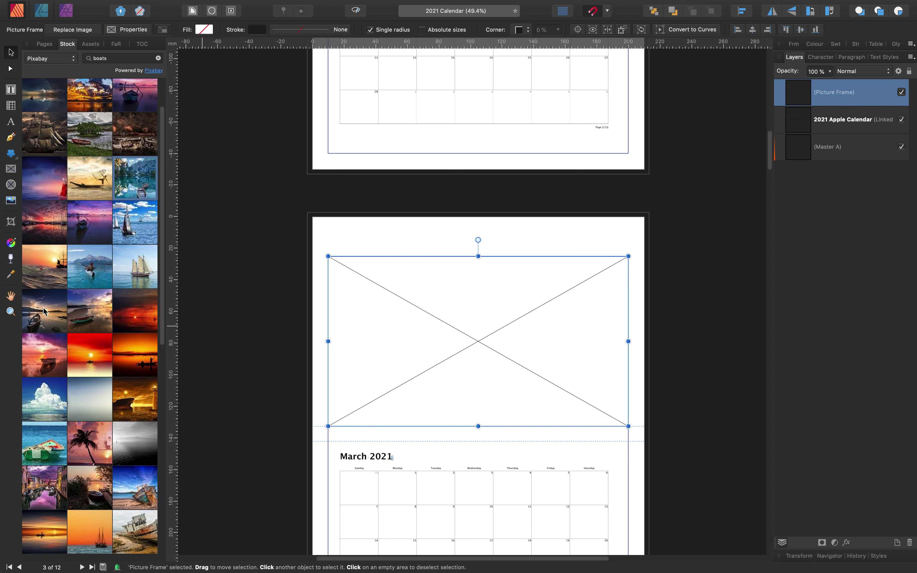
# Fill the March frame with a Pixabay boat sunset photo and browse further results
pyautogui.moveTo(45, 310); pyautogui.dragTo(501, 339)
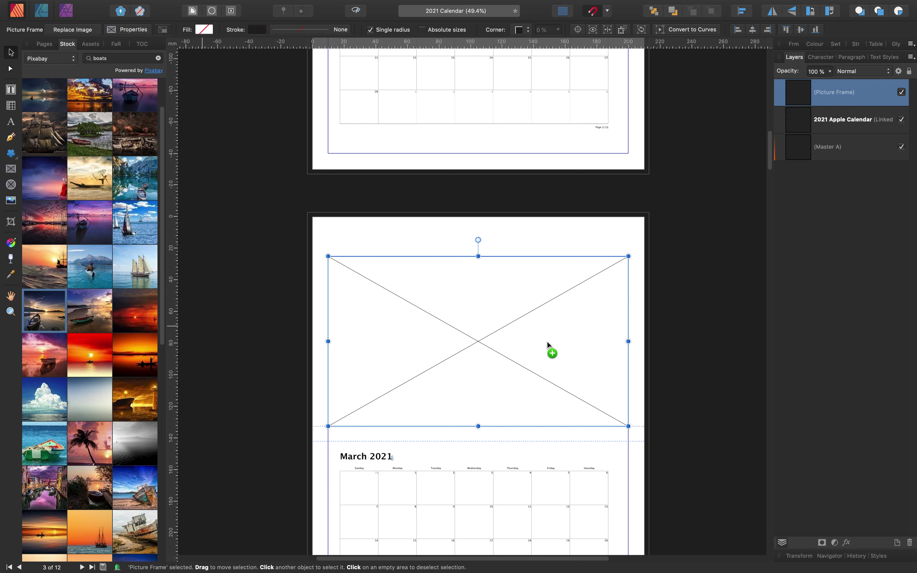
pyautogui.moveTo(546, 341); pyautogui.dragTo(547, 341)
pyautogui.scroll(-10, 470, 343)
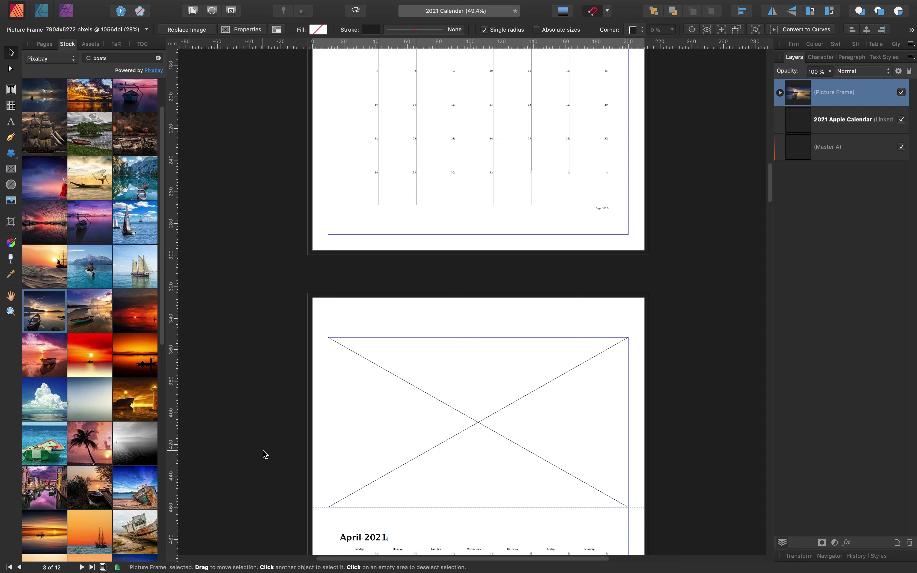
pyautogui.scroll(1, 122, 298)
pyautogui.scroll(-3, 122, 295)
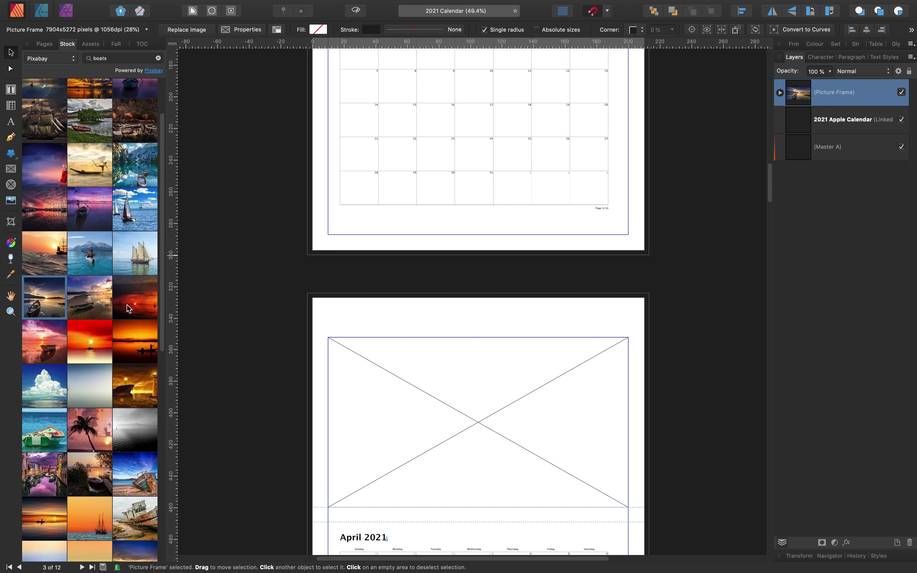
pyautogui.scroll(-10, 128, 305)
# Select the shipwreck photo in the Pixabay boat results
pyautogui.click(141, 303)
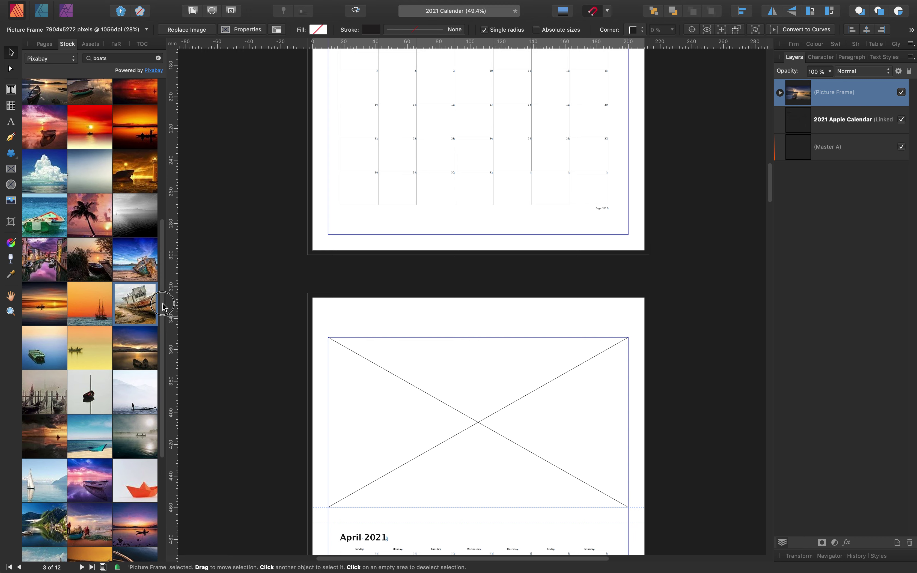